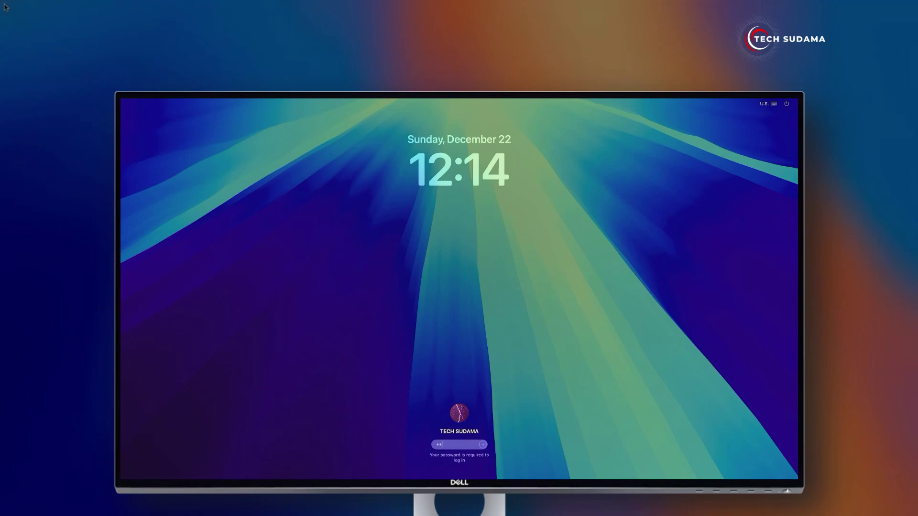
- Log in with the account password and check the Mac's system information in About This Mac
{"action": "key", "text": "Return"}
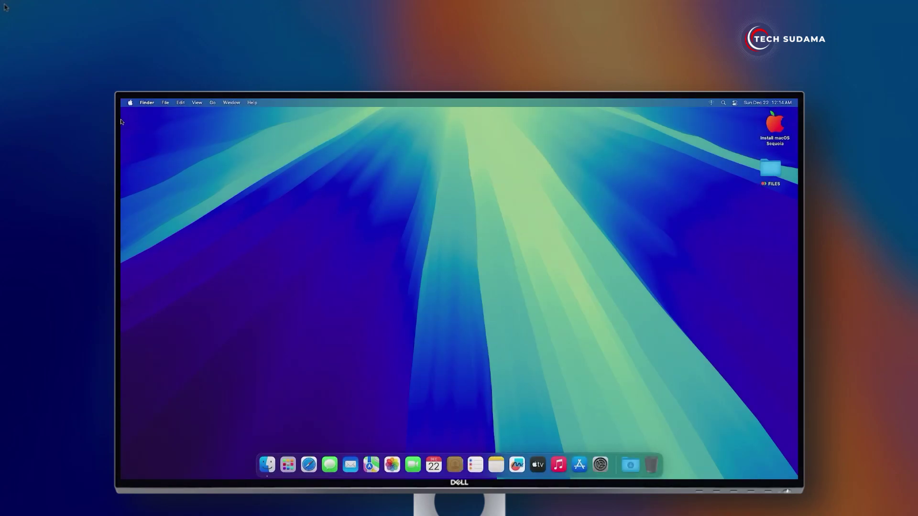
{"action": "left_click", "coordinate": [130, 102]}
{"action": "left_click", "coordinate": [130, 118]}
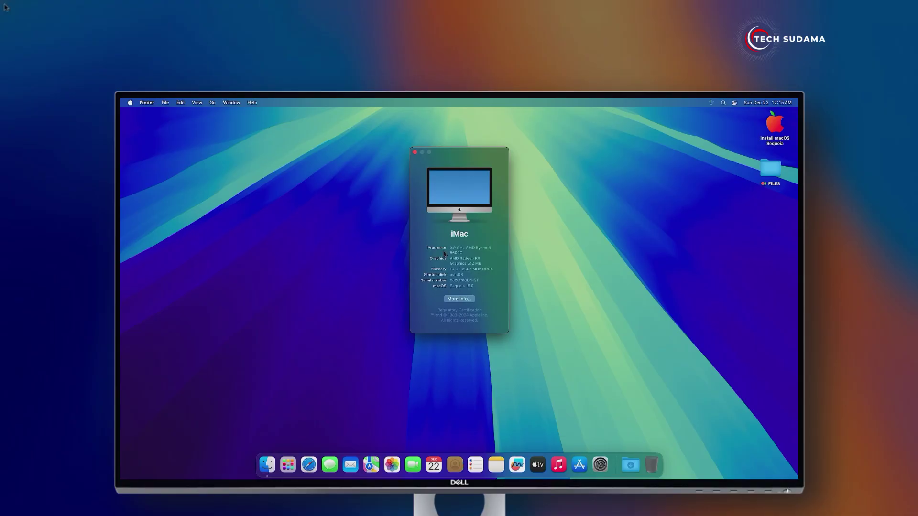
{"action": "key", "text": "super+w"}
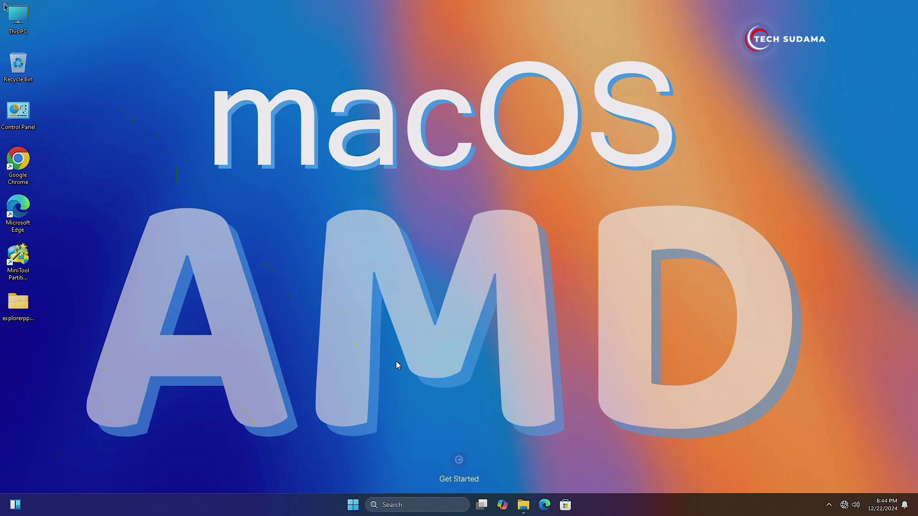
- Launch rufus-4.6 from the Downloads folder in Windows and allow it to make changes to the device
{"action": "key", "text": "super+e"}
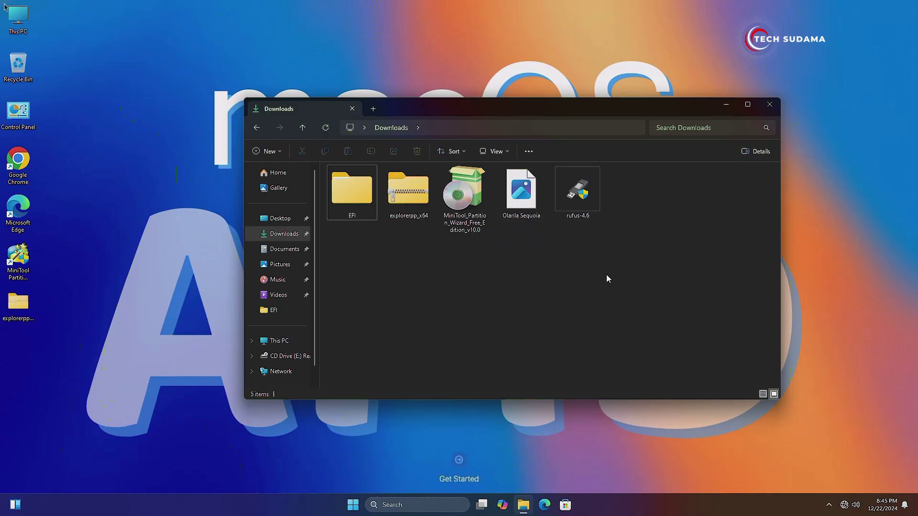
{"action": "double_click", "coordinate": [578, 198]}
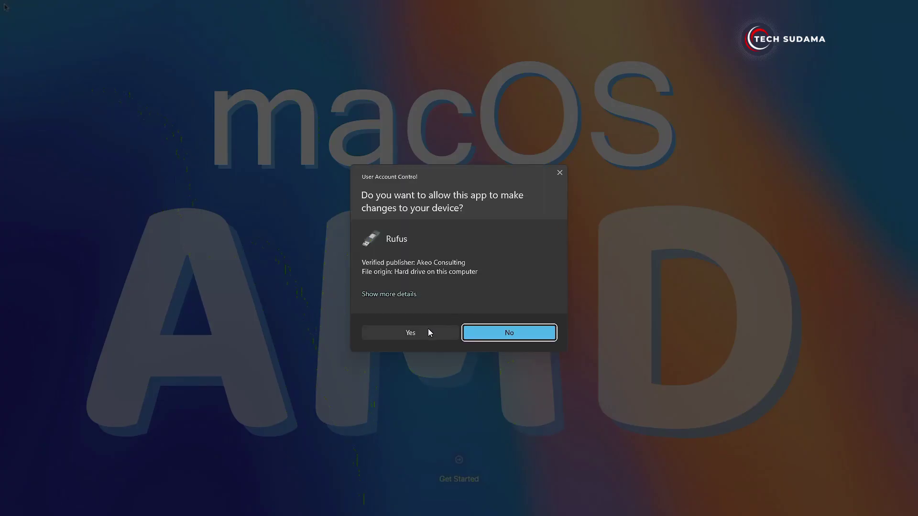
{"action": "left_click", "coordinate": [424, 334]}
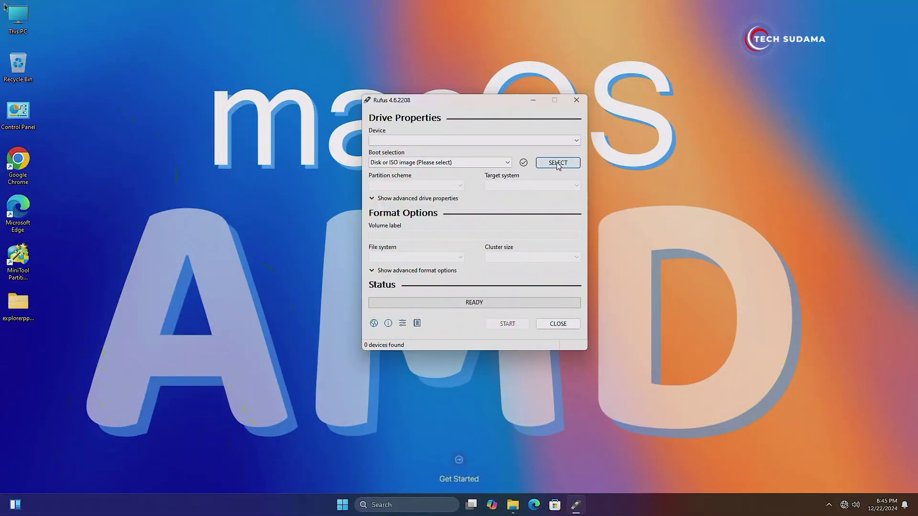
- Choose Olarila Sequoia.raw from Downloads as the boot image, showing all file types
{"action": "left_click", "coordinate": [557, 163]}
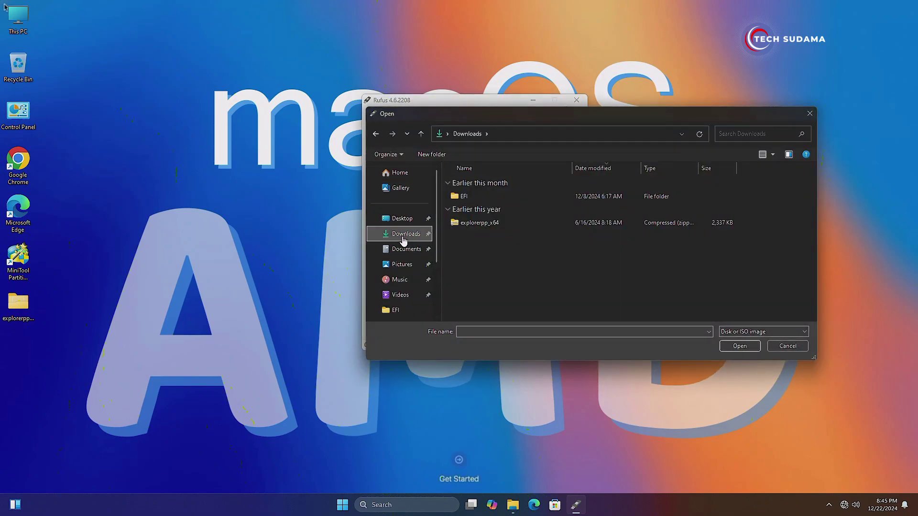
{"action": "left_click", "coordinate": [734, 333]}
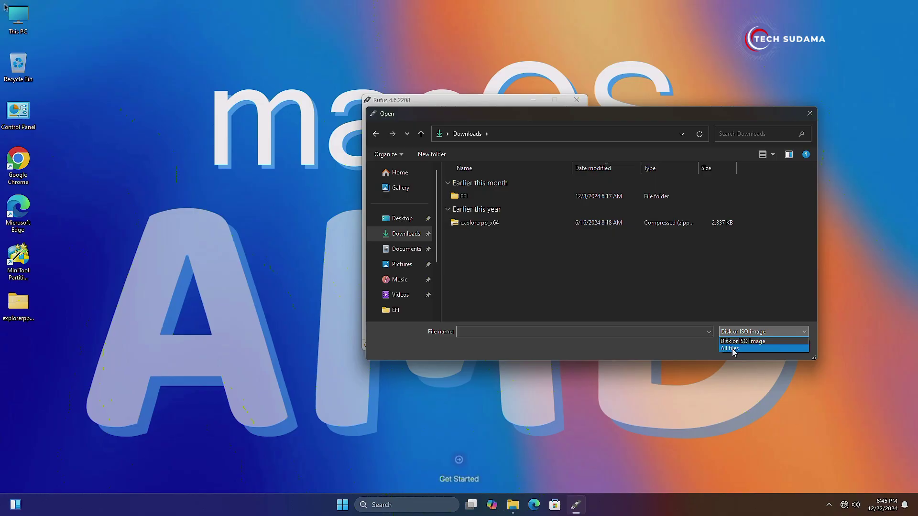
{"action": "left_click", "coordinate": [734, 350]}
{"action": "left_click", "coordinate": [496, 239]}
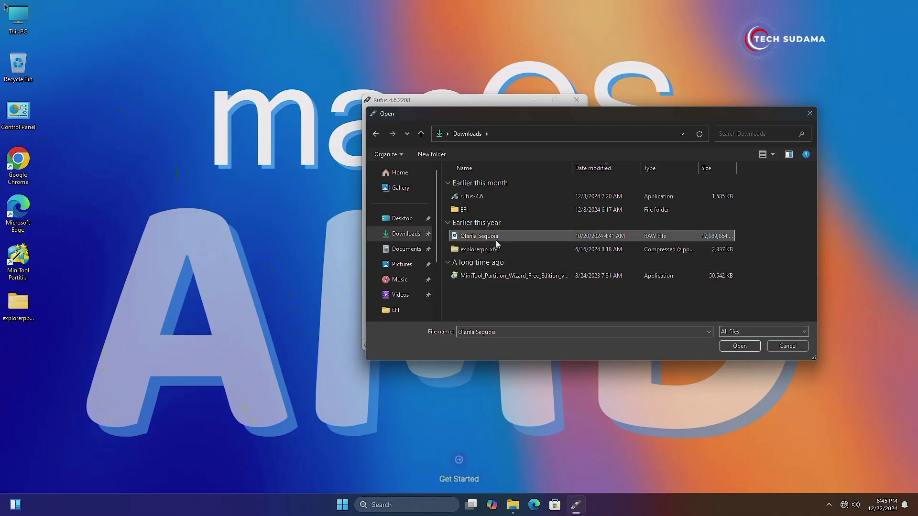
{"action": "left_click", "coordinate": [740, 346]}
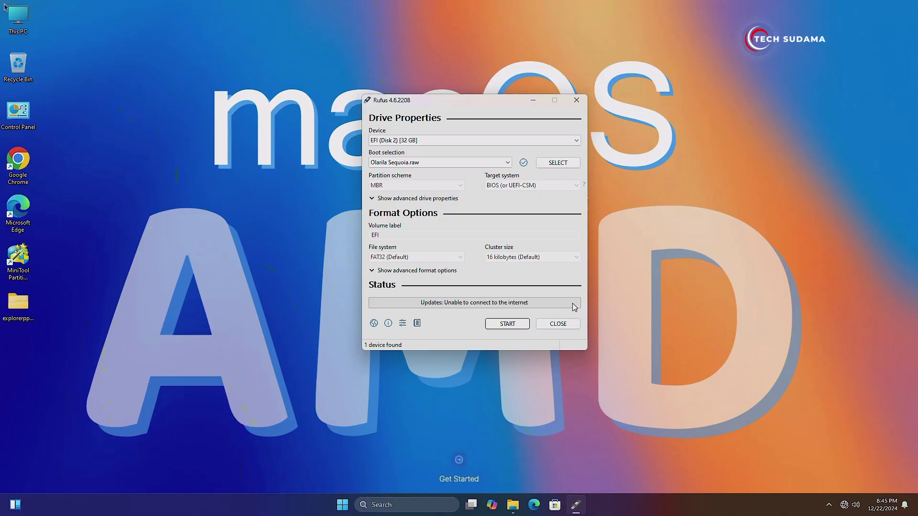
- Write the Olarila Sequoia image to the 32 GB USB drive, accepting the data erasure, and close Rufus
{"action": "left_click", "coordinate": [507, 326]}
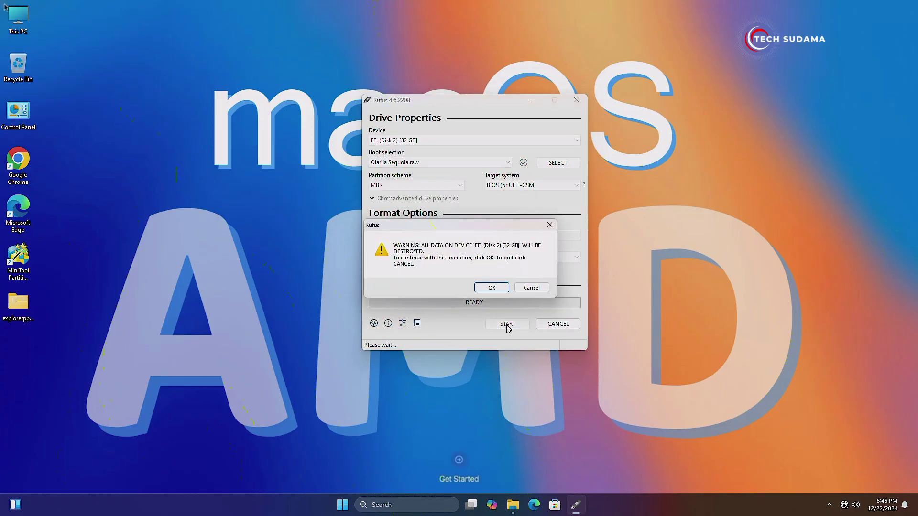
{"action": "left_click", "coordinate": [500, 290]}
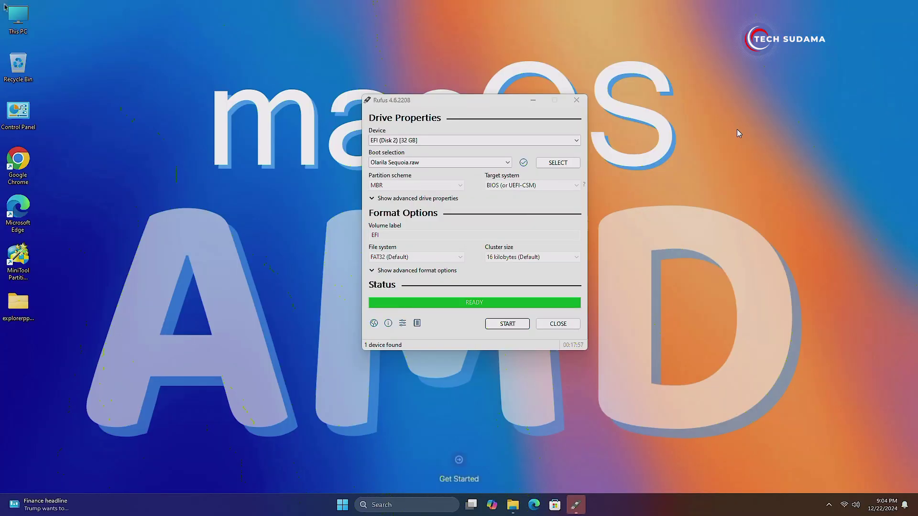
{"action": "left_click", "coordinate": [563, 324]}
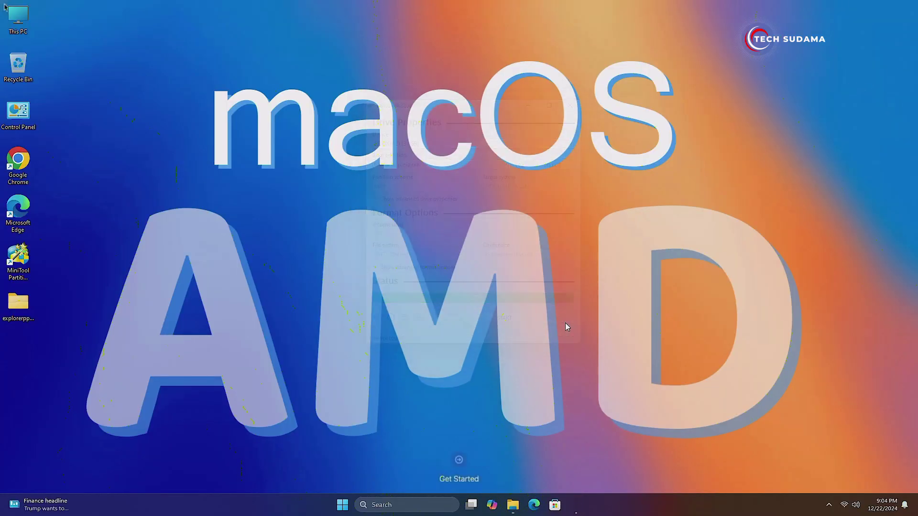
- Launch MiniTool Partition Wizard with administrator permission and enter its disk management application
{"action": "double_click", "coordinate": [27, 264]}
{"action": "left_click", "coordinate": [410, 333]}
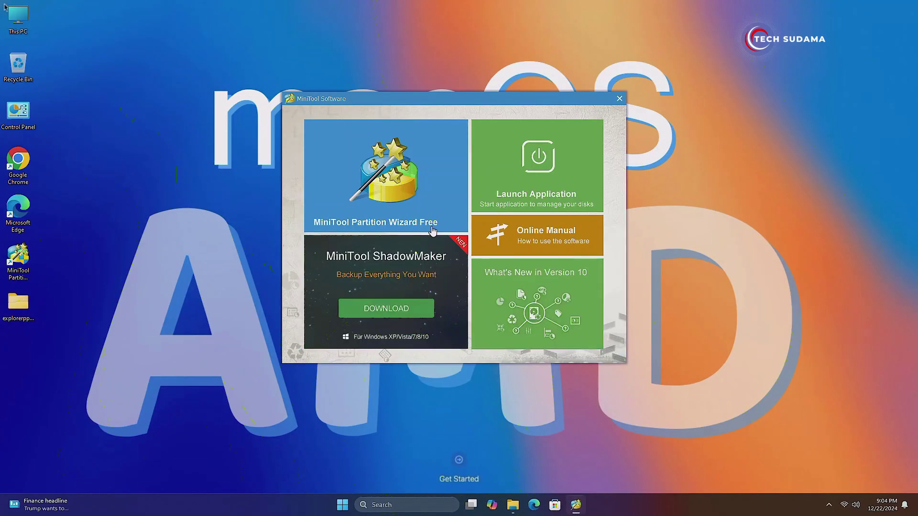
{"action": "left_click", "coordinate": [521, 181]}
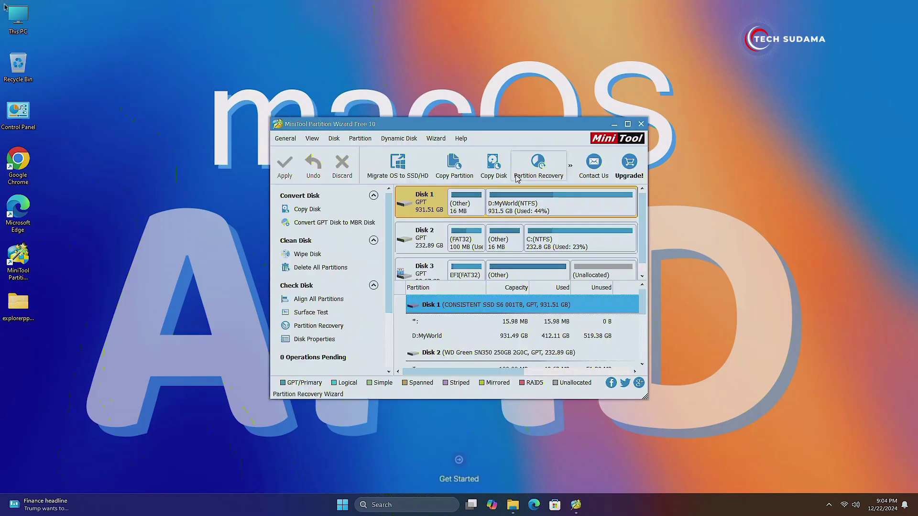
- Assign drive letter E: to the EFI partition on the USB disk, Disk 3
{"action": "left_click", "coordinate": [430, 268]}
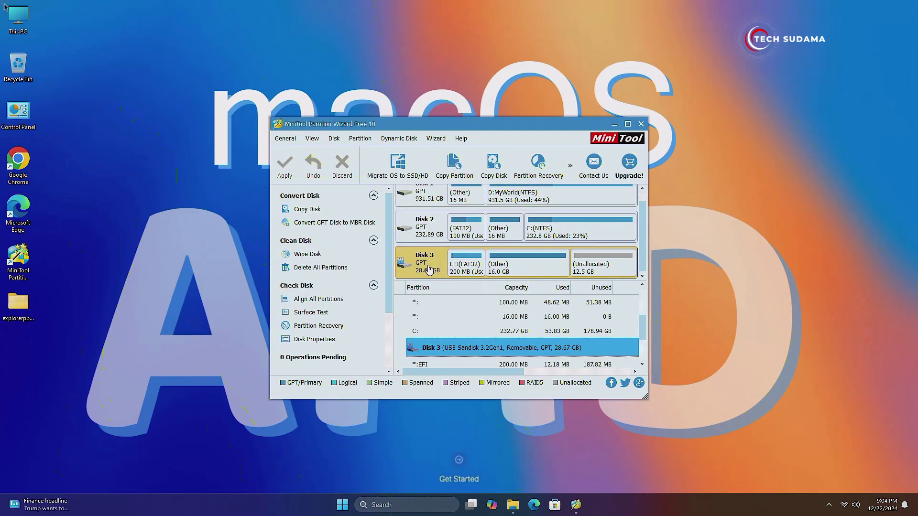
{"action": "left_click", "coordinate": [464, 268]}
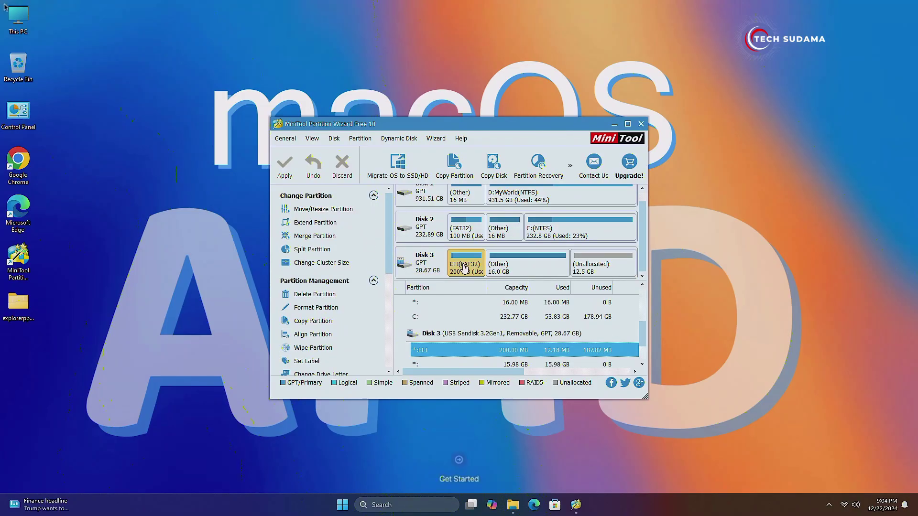
{"action": "right_click", "coordinate": [465, 268]}
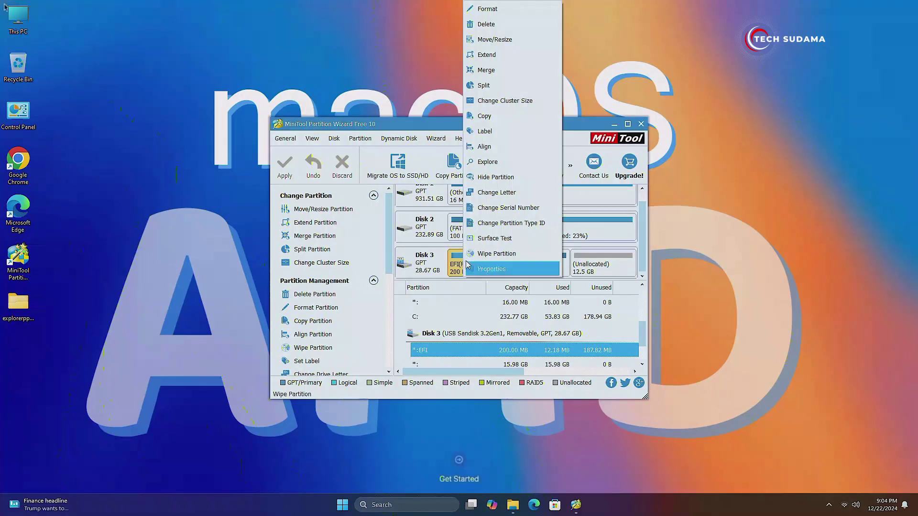
{"action": "left_click", "coordinate": [497, 192]}
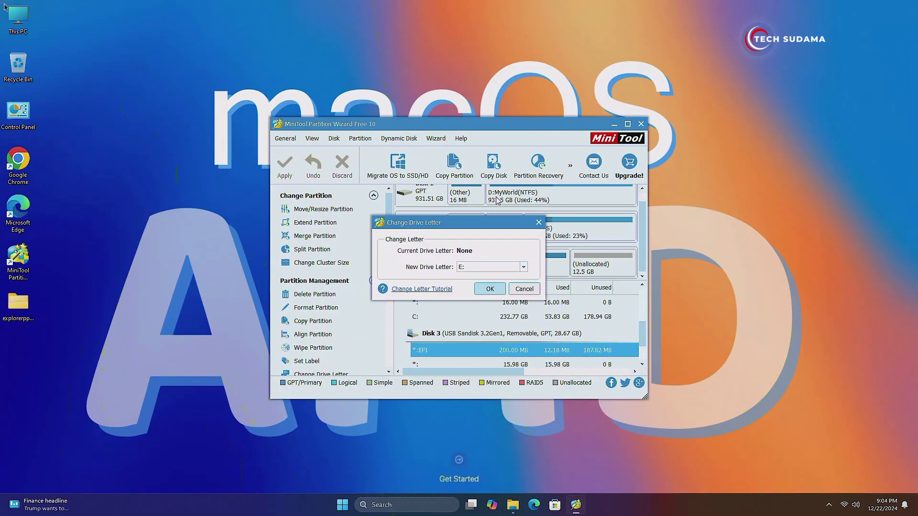
{"action": "left_click", "coordinate": [494, 290]}
- Apply the pending drive letter change and close the partition manager
{"action": "left_click", "coordinate": [286, 167]}
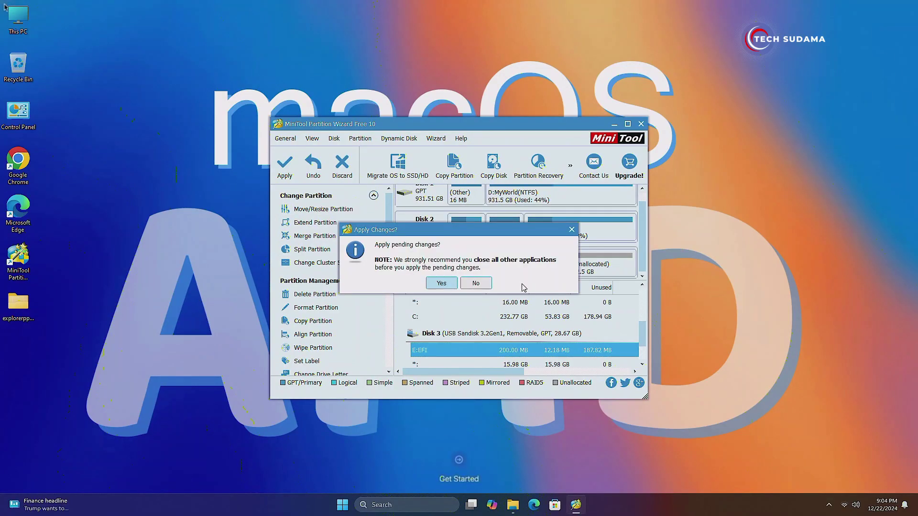
{"action": "left_click", "coordinate": [446, 287]}
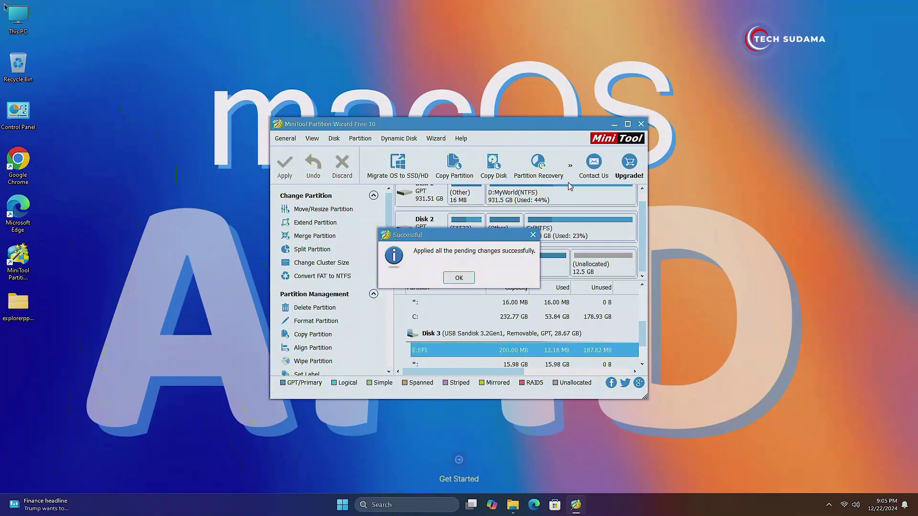
{"action": "left_click", "coordinate": [459, 278]}
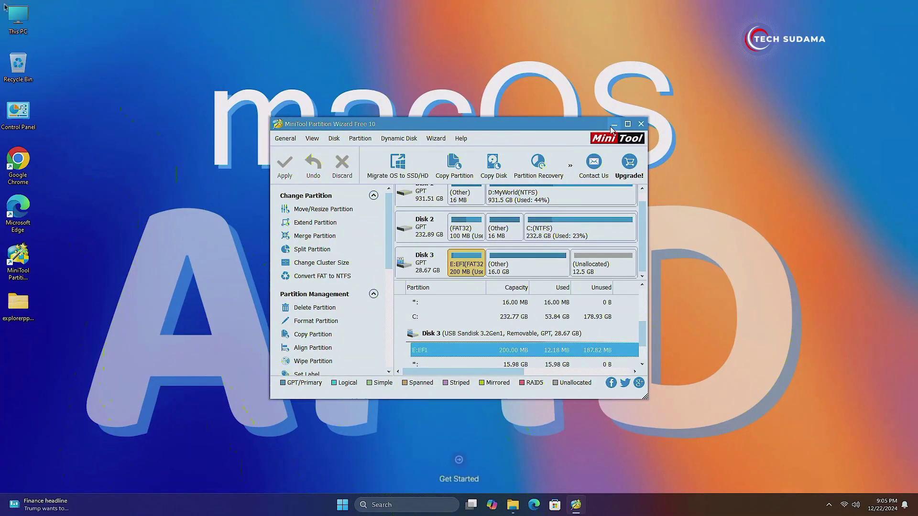
{"action": "left_click", "coordinate": [641, 123]}
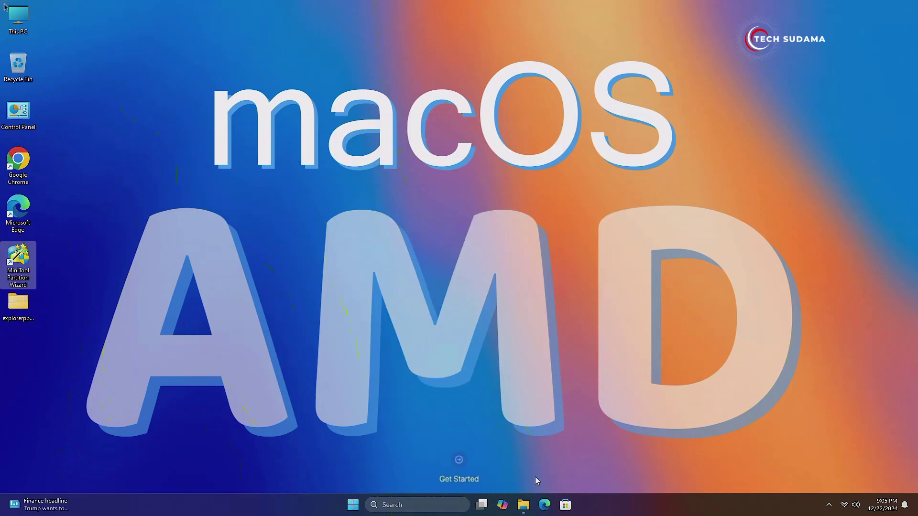
- Extract the explorerpp_x64 archive in File Explorer into the Downloads folder
{"action": "left_click", "coordinate": [524, 506]}
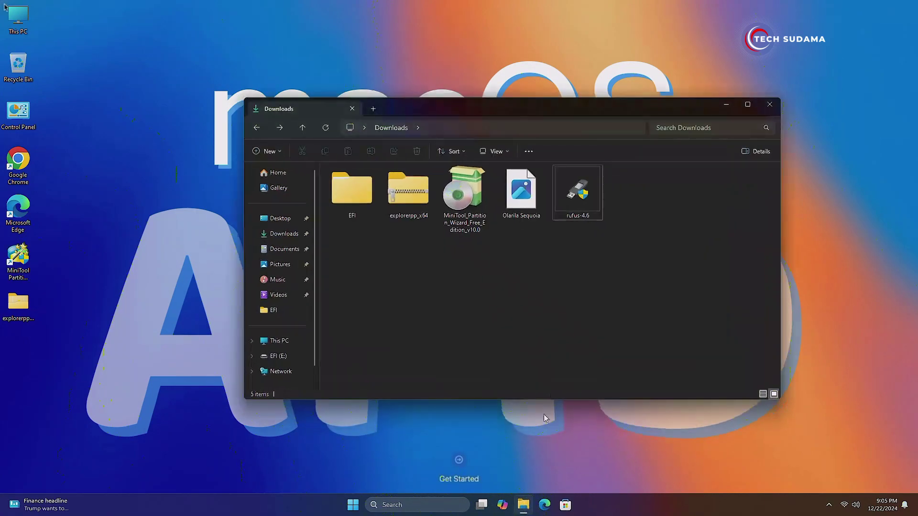
{"action": "right_click", "coordinate": [408, 187]}
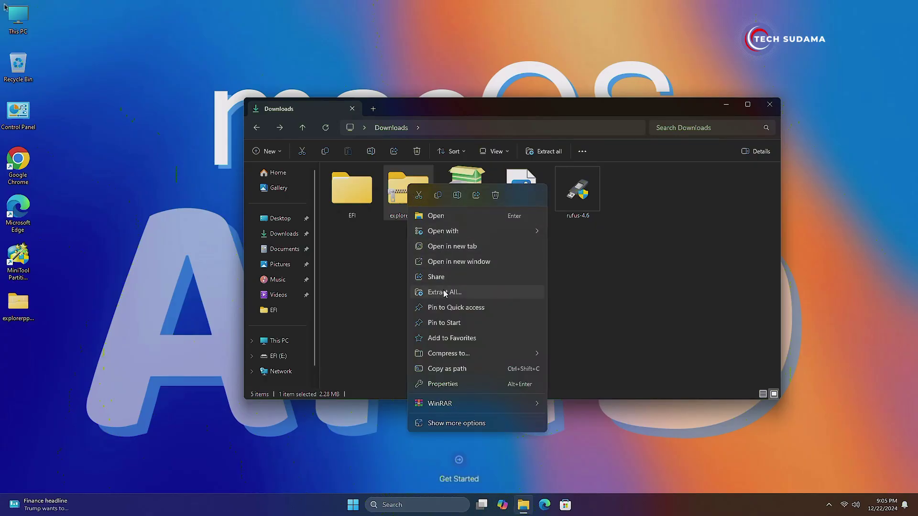
{"action": "left_click", "coordinate": [444, 291]}
{"action": "left_click", "coordinate": [546, 344]}
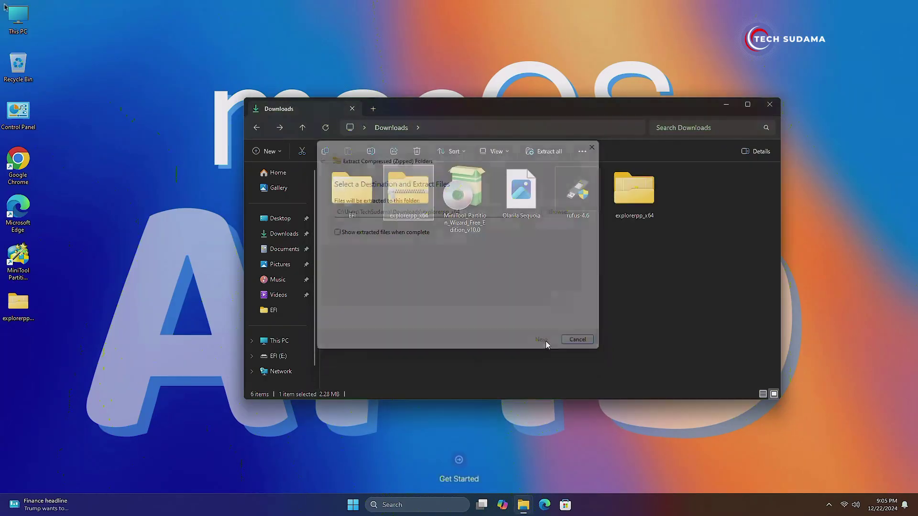
- Run Explorer++ as administrator from the extracted explorerpp_x64 folder
{"action": "double_click", "coordinate": [635, 187]}
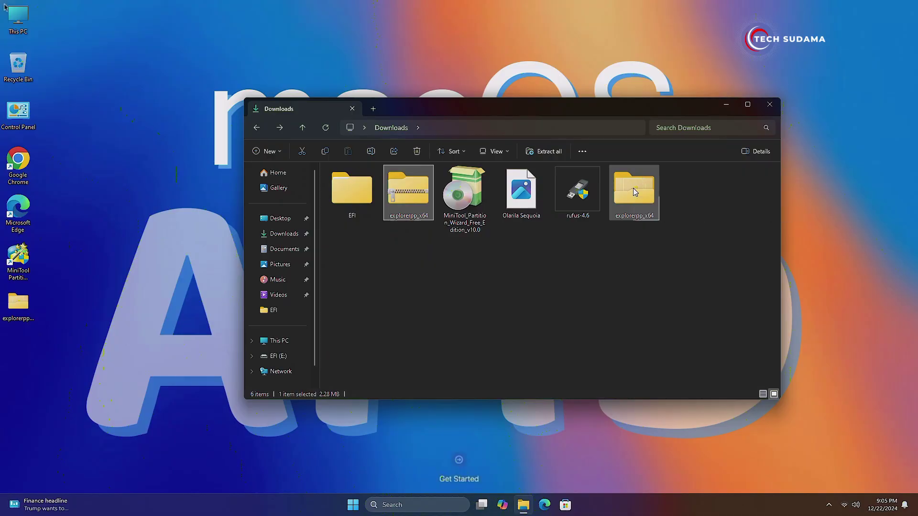
{"action": "right_click", "coordinate": [354, 213]}
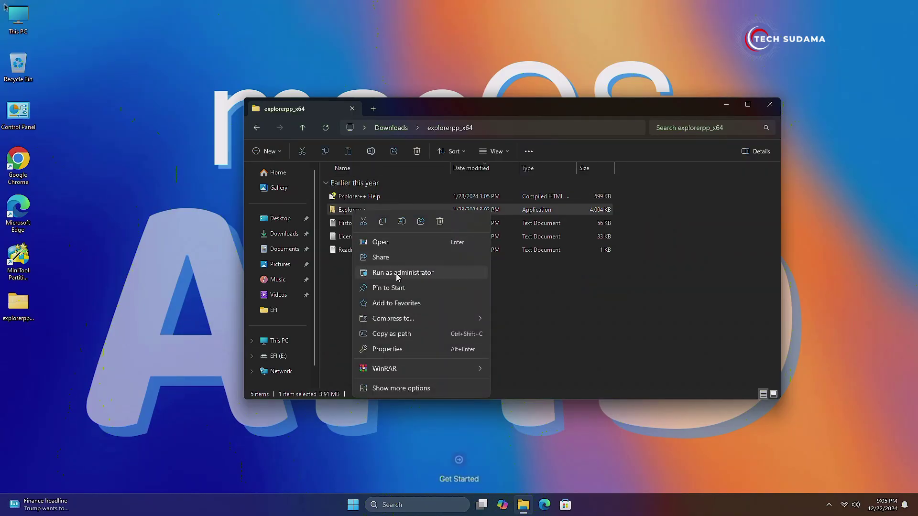
{"action": "left_click", "coordinate": [396, 275]}
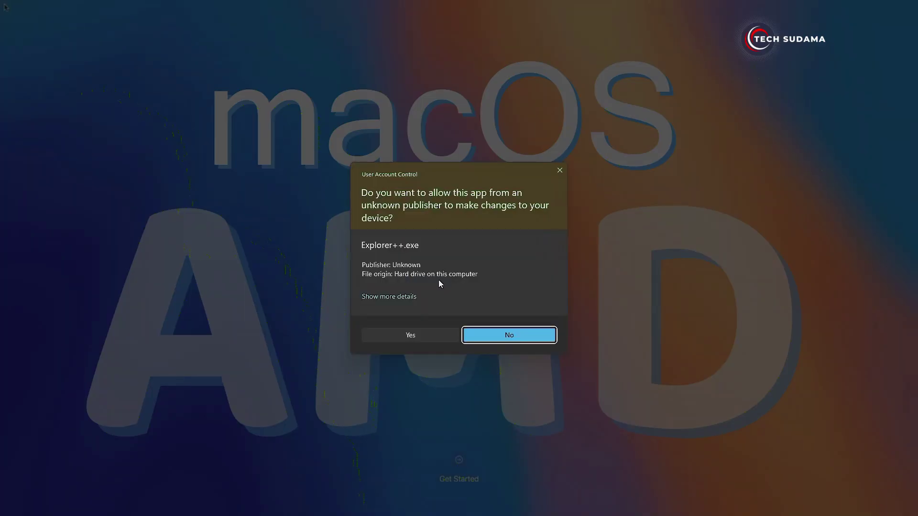
{"action": "left_click", "coordinate": [408, 338]}
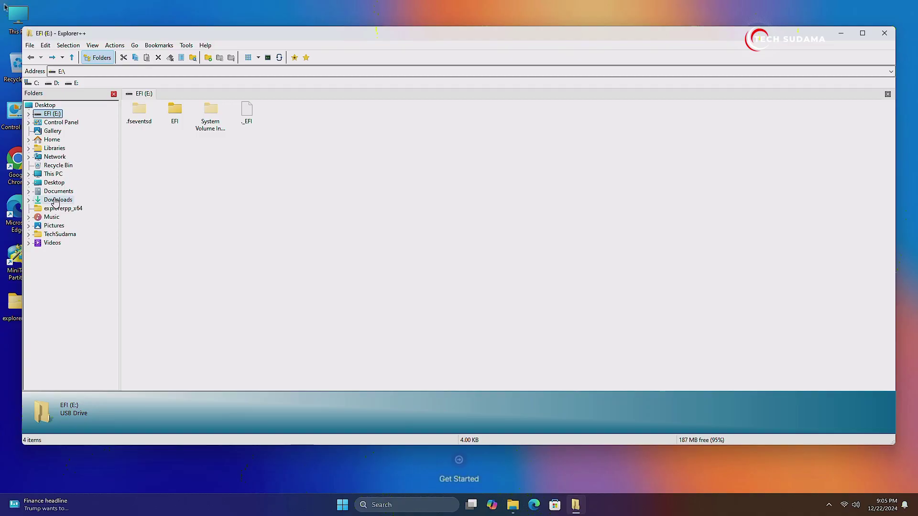
- Copy the BOOT and OC folders from the EFI folder in Downloads
{"action": "left_click", "coordinate": [55, 201]}
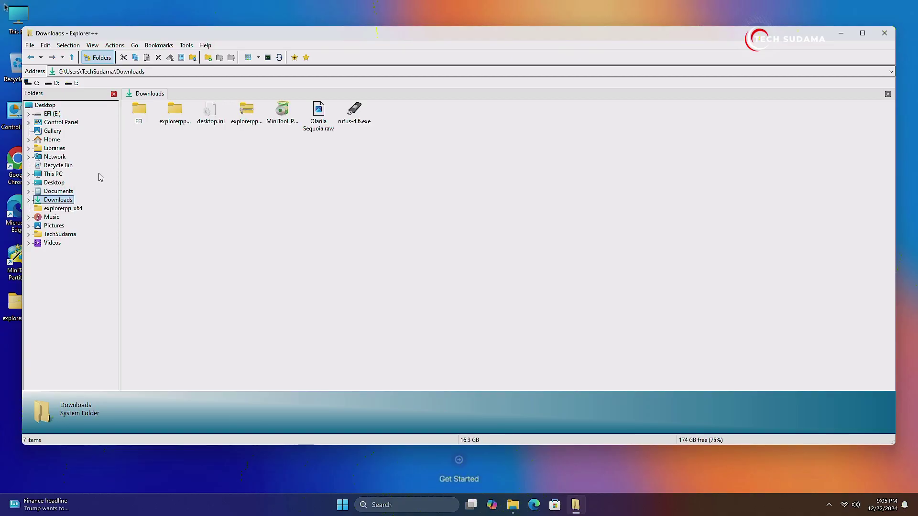
{"action": "double_click", "coordinate": [138, 110]}
{"action": "key", "text": "ctrl+a"}
{"action": "right_click", "coordinate": [176, 111]}
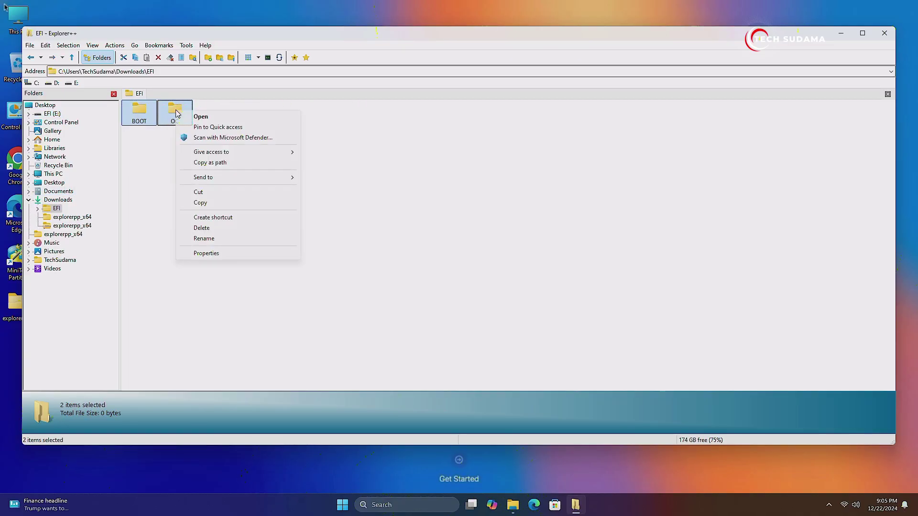
{"action": "left_click", "coordinate": [200, 202]}
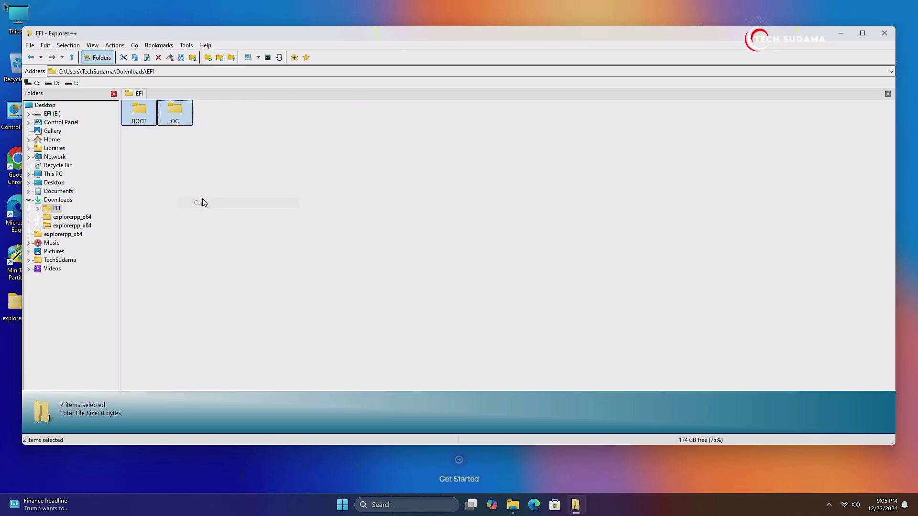
- Paste the copied BOOT and OC folders into the EFI folder on the EFI (E:) drive, replacing the existing files
{"action": "left_click", "coordinate": [54, 175]}
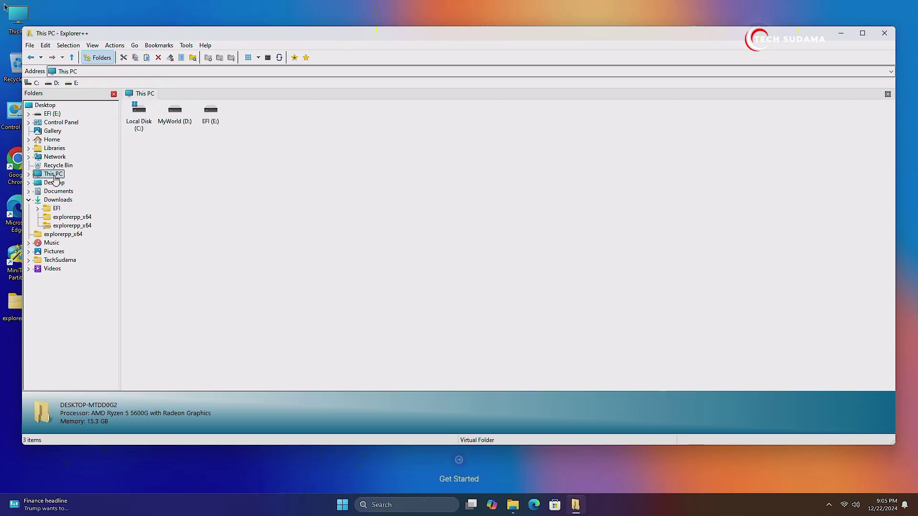
{"action": "double_click", "coordinate": [211, 112]}
{"action": "double_click", "coordinate": [175, 111]}
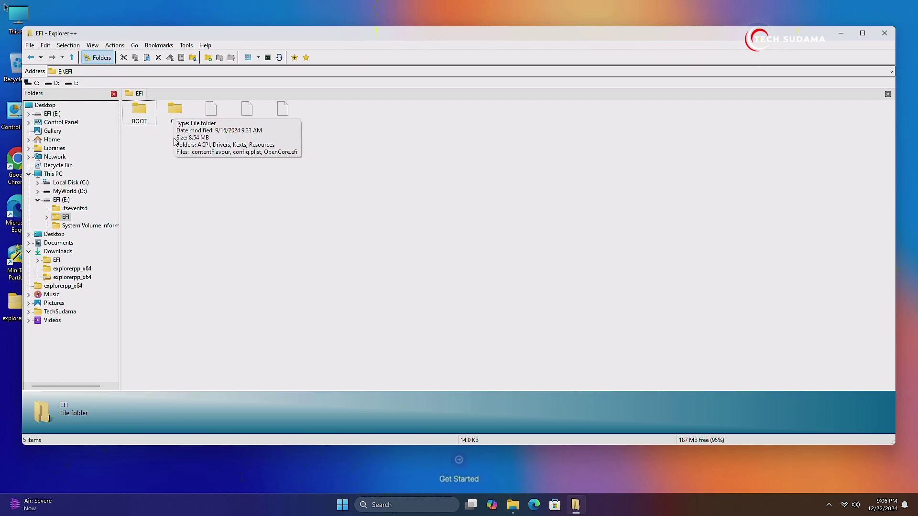
{"action": "right_click", "coordinate": [176, 157]}
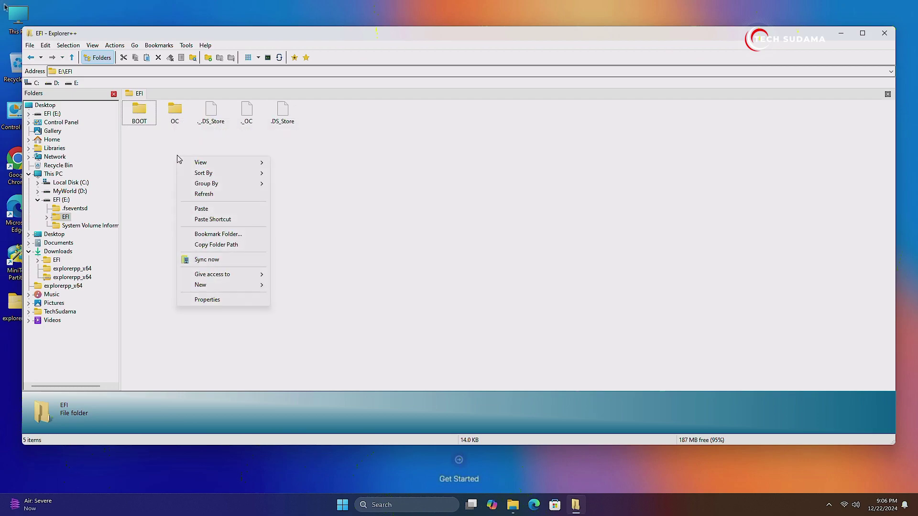
{"action": "left_click", "coordinate": [205, 209]}
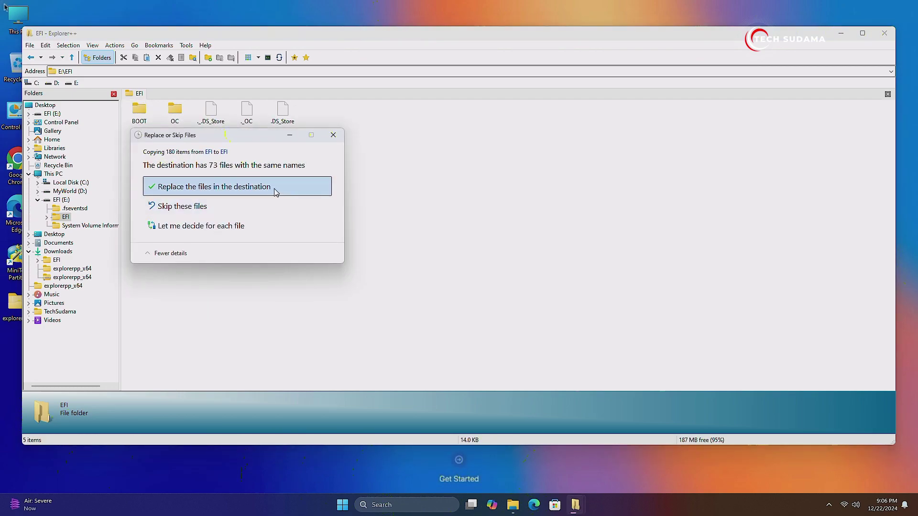
{"action": "left_click", "coordinate": [228, 188]}
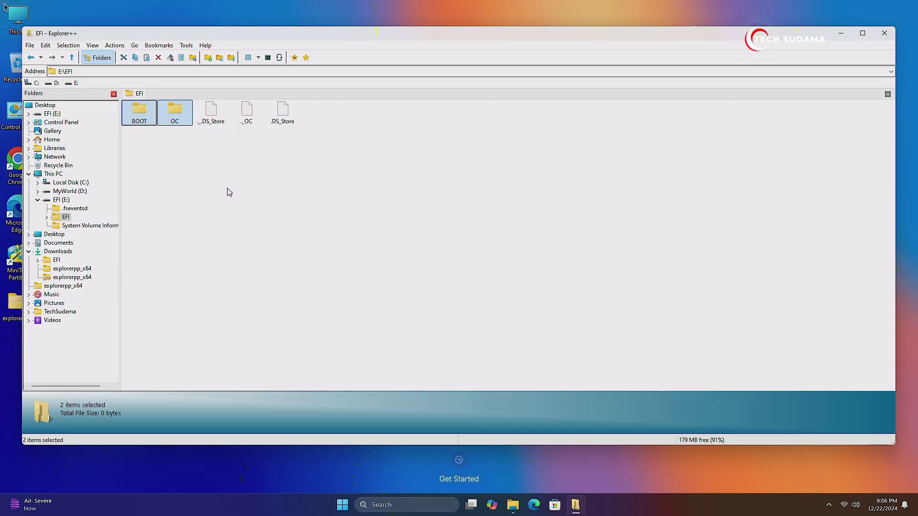
- Close Explorer++ and the remaining File Explorer window
{"action": "left_click", "coordinate": [884, 32]}
{"action": "left_click", "coordinate": [256, 128]}
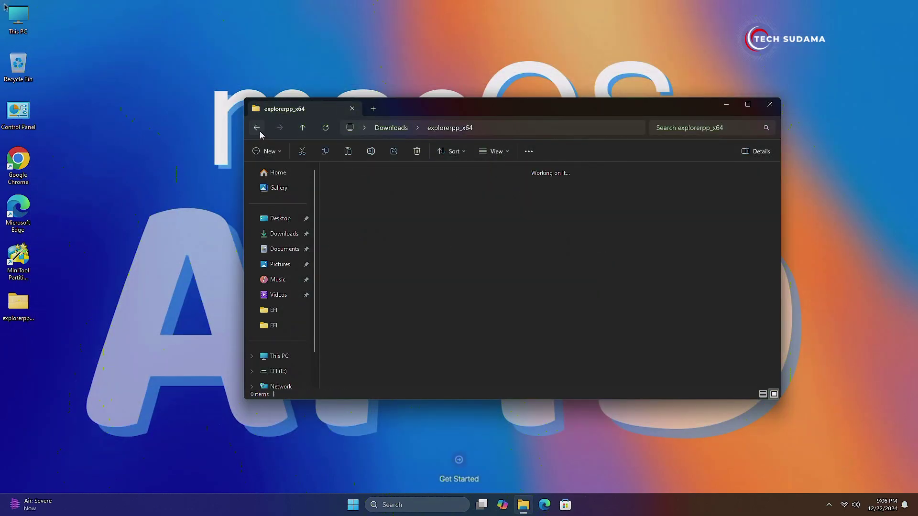
{"action": "left_click", "coordinate": [770, 104]}
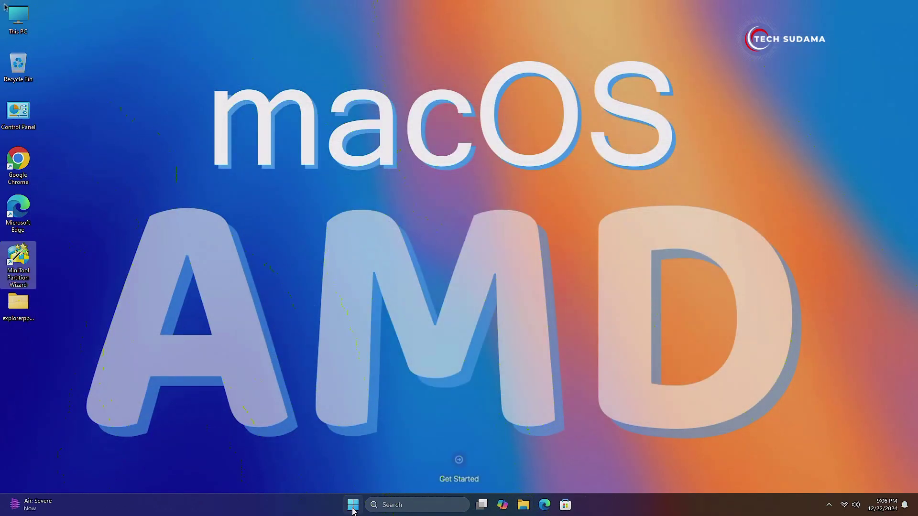
- Shrink the C: volume by 131072 MB in Disk Management
{"action": "right_click", "coordinate": [353, 505]}
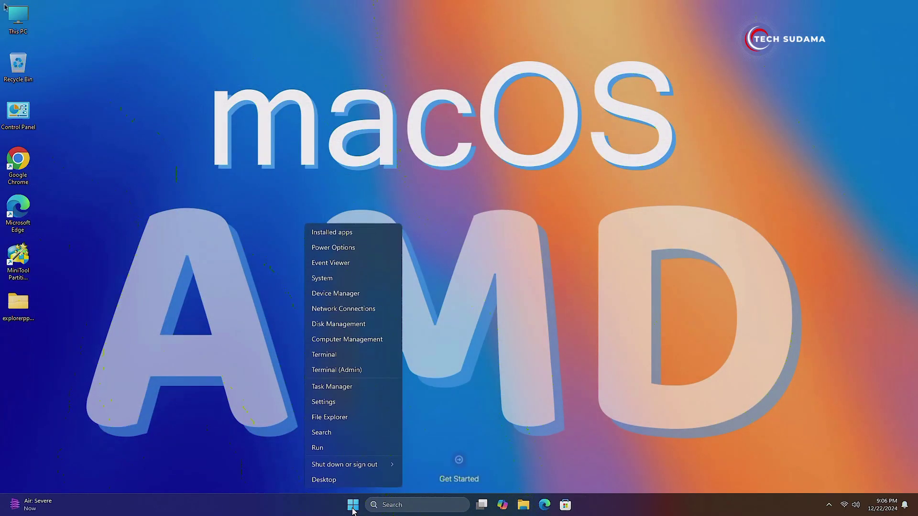
{"action": "left_click", "coordinate": [337, 324]}
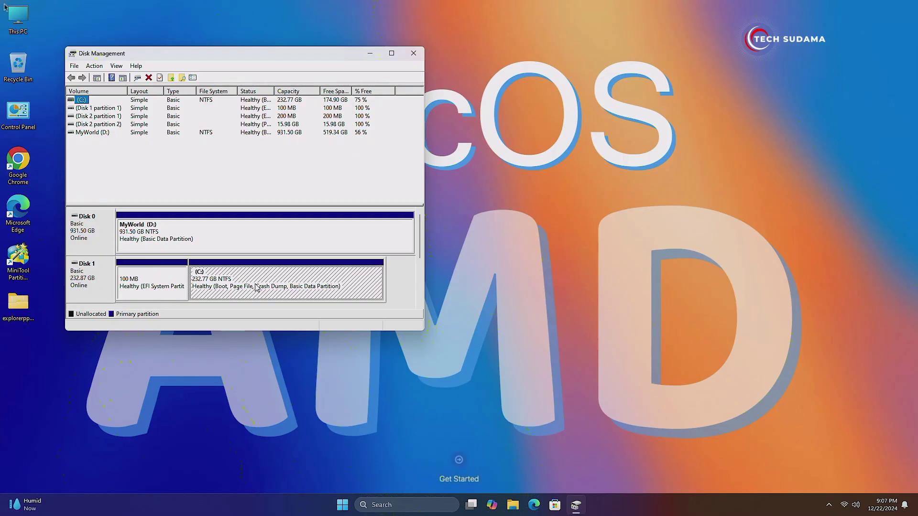
{"action": "left_click", "coordinate": [256, 285]}
{"action": "right_click", "coordinate": [254, 283]}
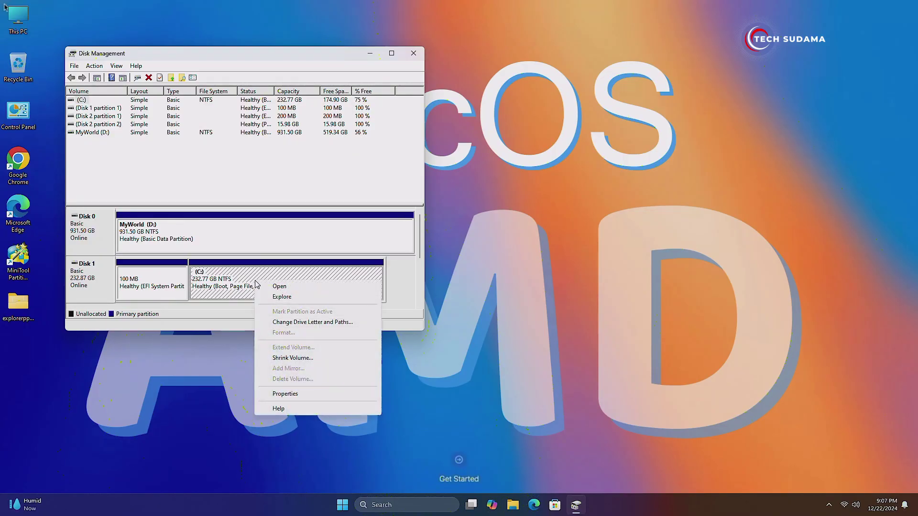
{"action": "left_click", "coordinate": [286, 358]}
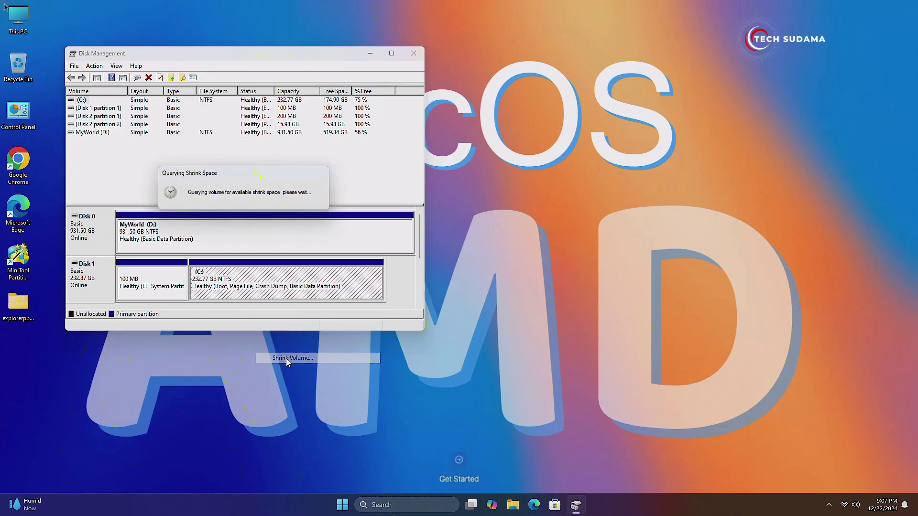
{"action": "type", "text": "131072"}
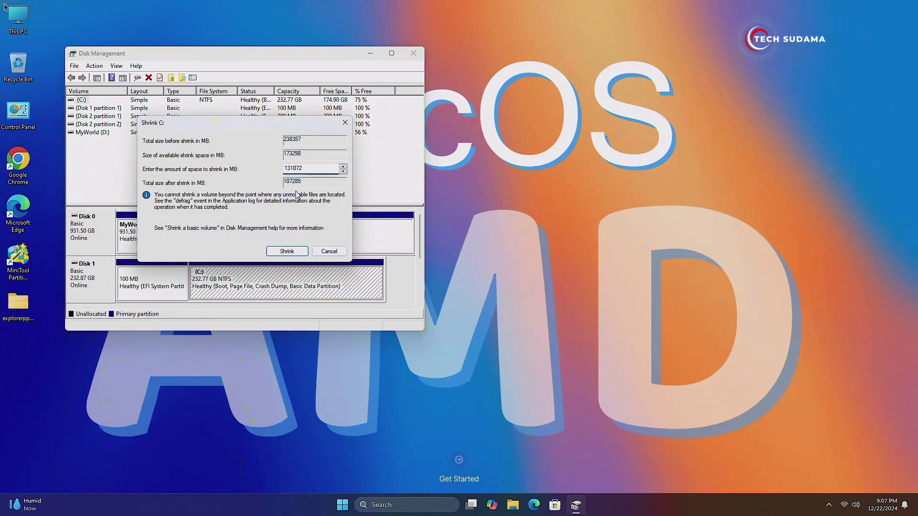
{"action": "left_click", "coordinate": [287, 252]}
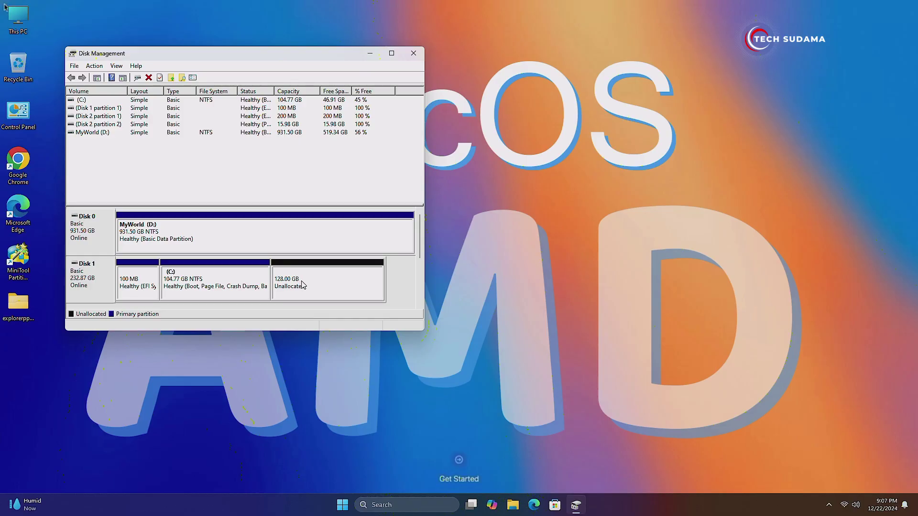
- Create an NTFS simple volume labelled macOS in Disk 1's unallocated space, keeping the default size and drive letter
{"action": "right_click", "coordinate": [302, 285]}
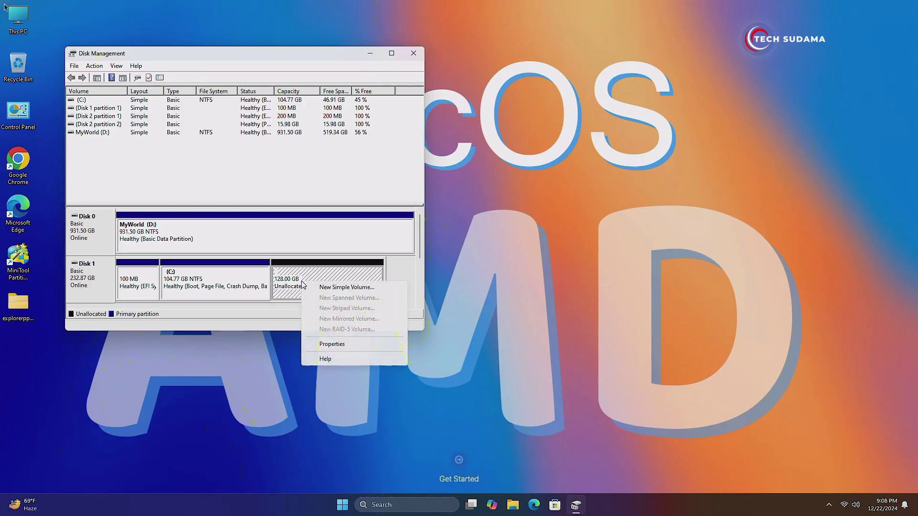
{"action": "left_click", "coordinate": [334, 287]}
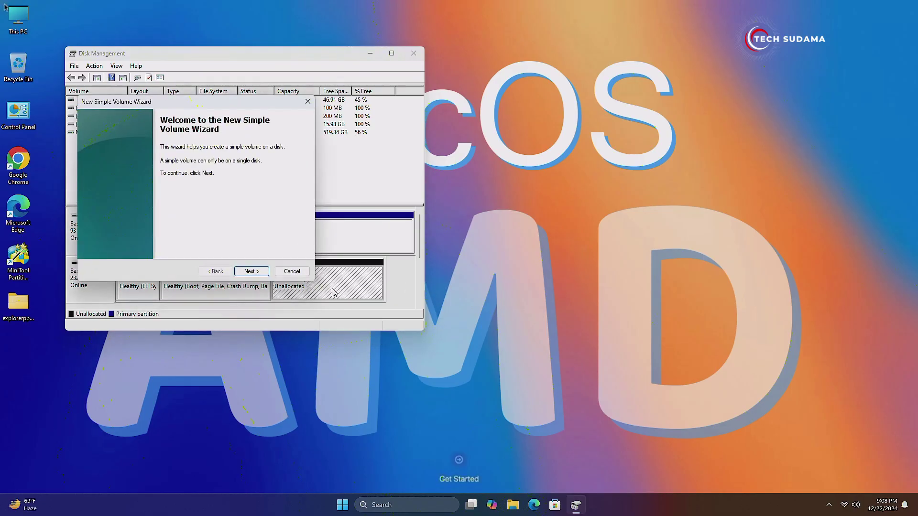
{"action": "left_click", "coordinate": [255, 274]}
{"action": "left_click", "coordinate": [251, 271]}
{"action": "left_click", "coordinate": [251, 272]}
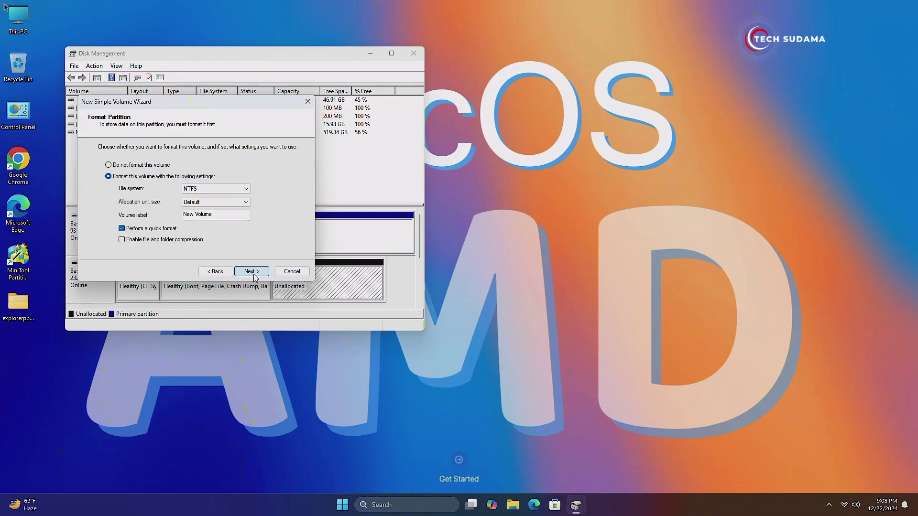
{"action": "type", "text": "mac"}
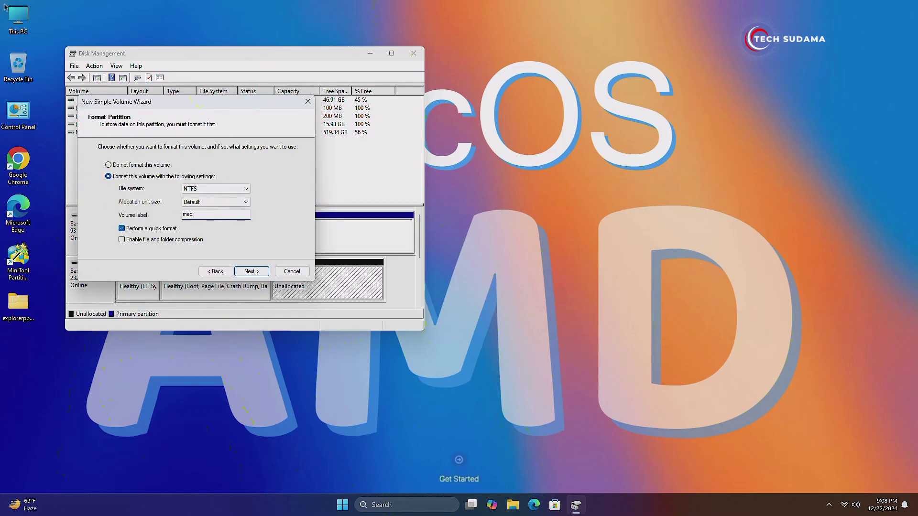
{"action": "type", "text": "OS"}
{"action": "left_click", "coordinate": [252, 272]}
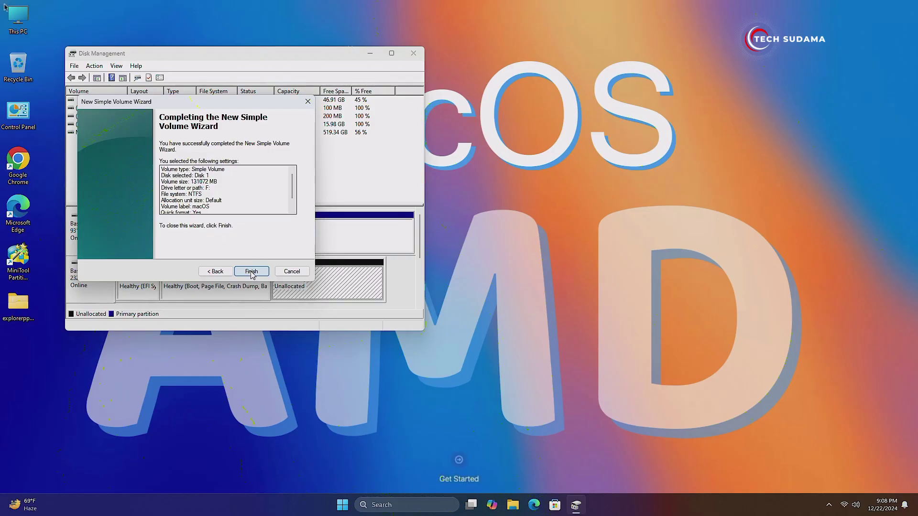
{"action": "left_click", "coordinate": [252, 272]}
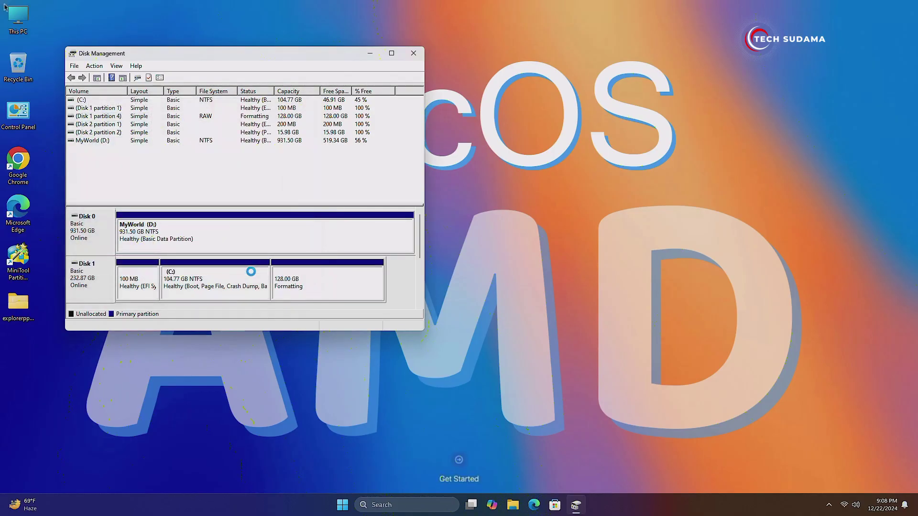
- Close Disk Management and restart the PC
{"action": "left_click", "coordinate": [413, 54]}
{"action": "left_click", "coordinate": [352, 505]}
{"action": "left_click", "coordinate": [577, 473]}
{"action": "left_click", "coordinate": [578, 452]}
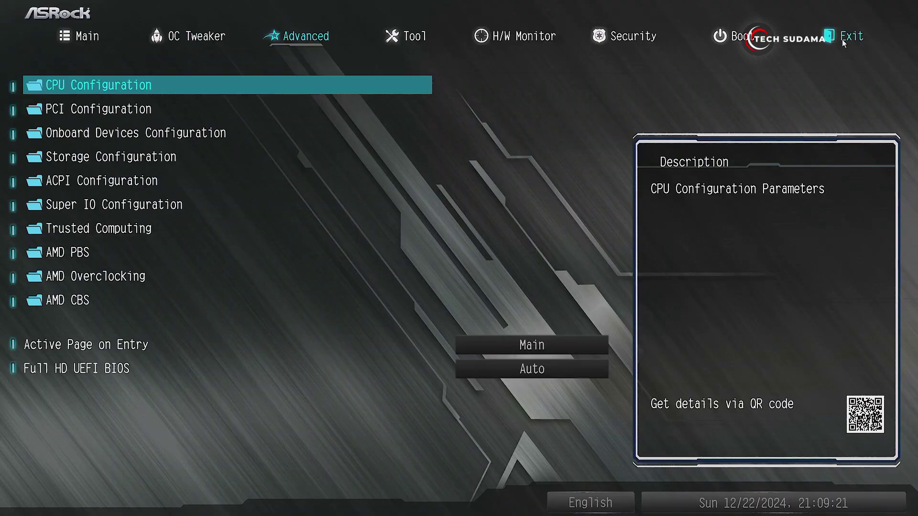
- Save the configuration changes and exit the ASRock UEFI setup
{"action": "key", "text": "Left"}
{"action": "key", "text": "Left"}
{"action": "key", "text": "Left"}
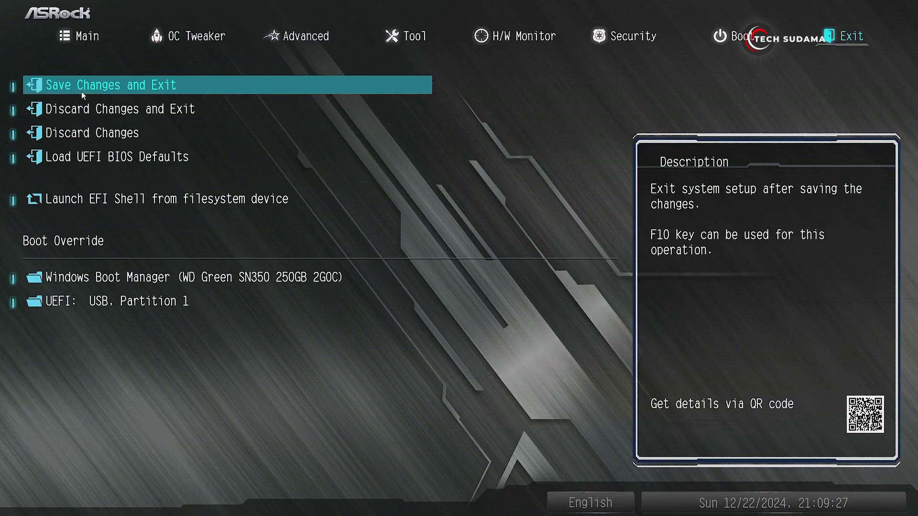
{"action": "left_click", "coordinate": [99, 85]}
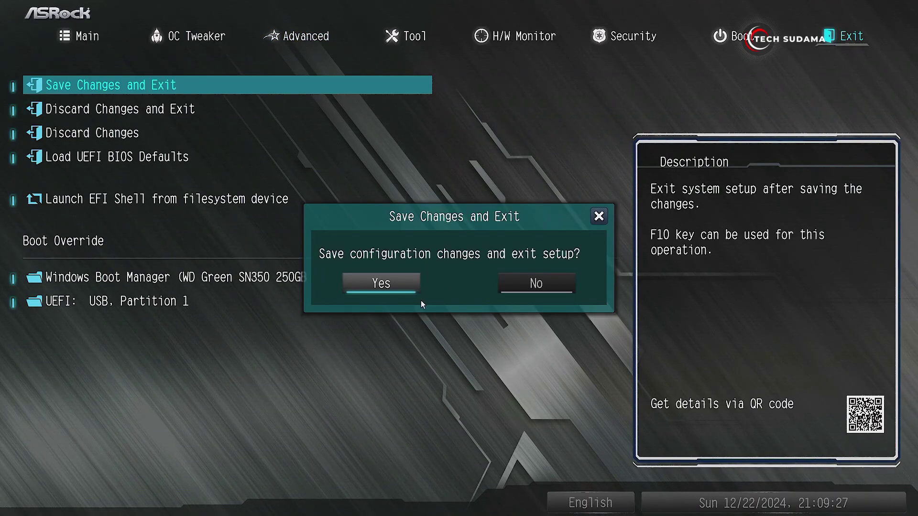
{"action": "left_click", "coordinate": [397, 284]}
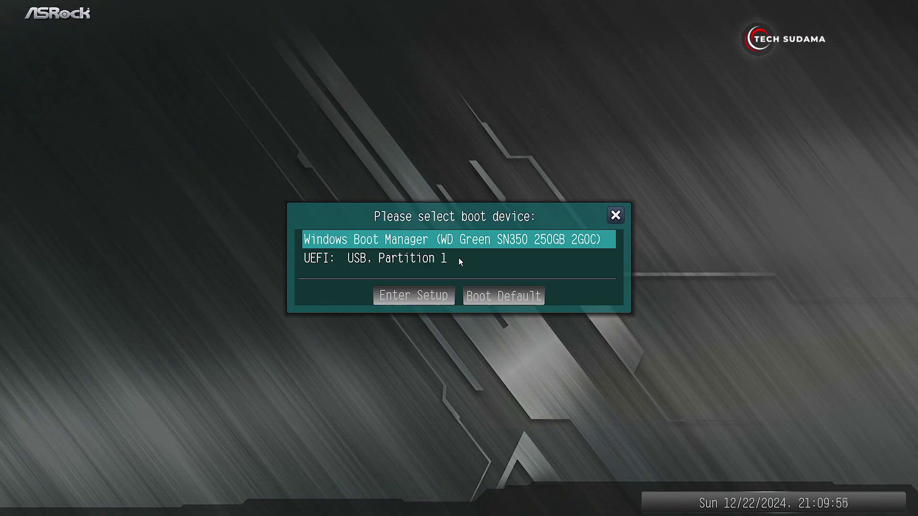
- Boot from UEFI: USB, Partition 1 and start the Install macOS Sequoia entry in the boot picker
{"action": "left_click", "coordinate": [459, 258]}
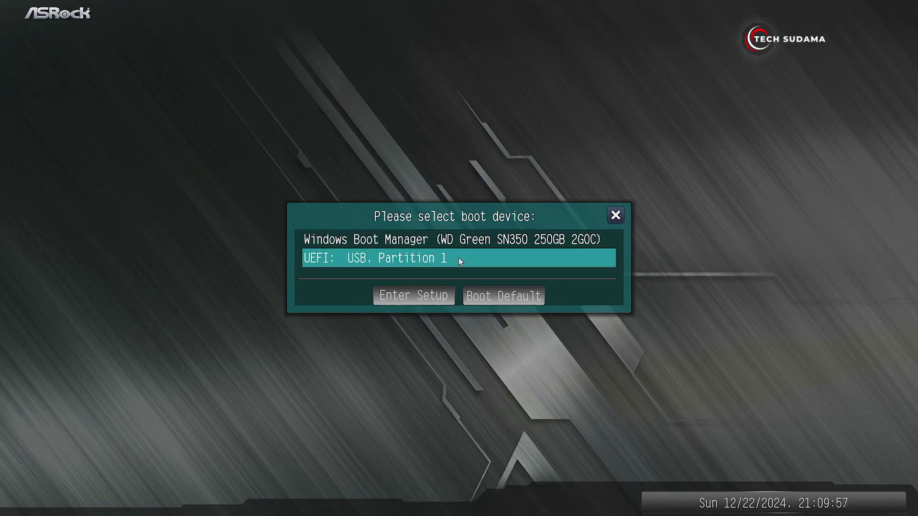
{"action": "left_click", "coordinate": [458, 257]}
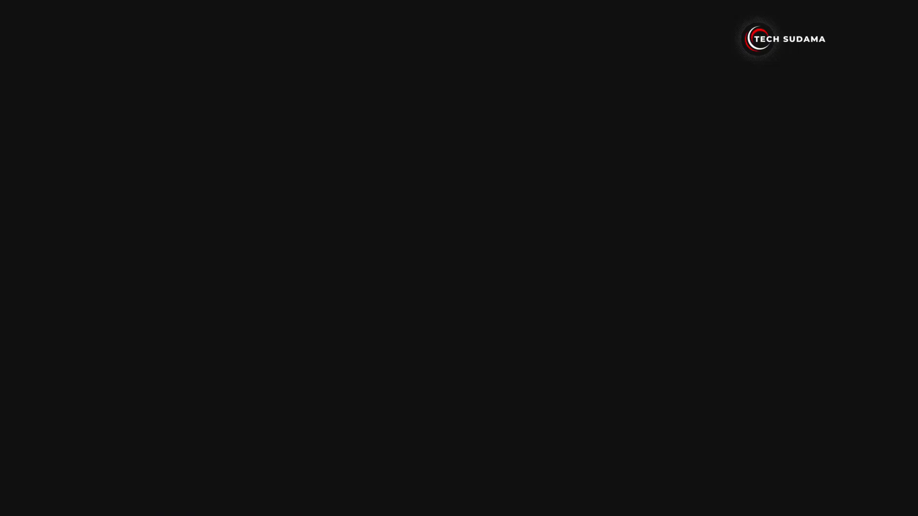
{"action": "key", "text": "Right"}
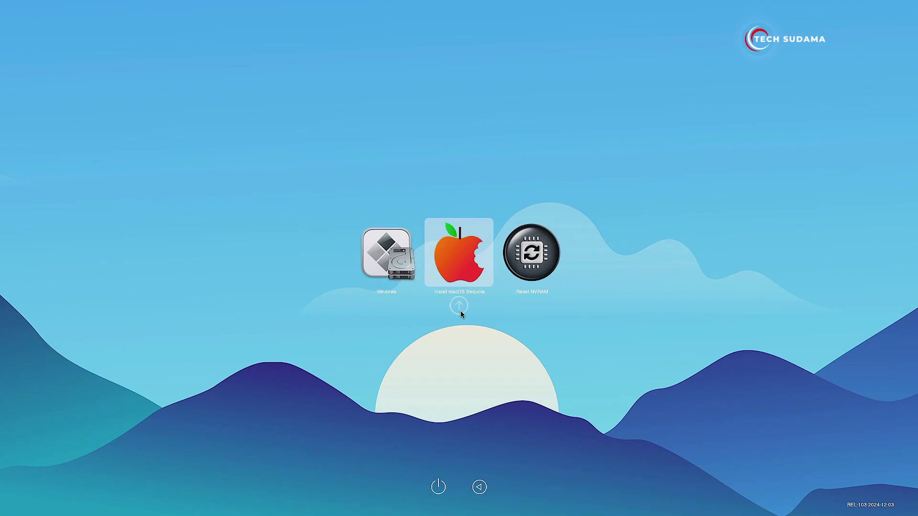
{"action": "left_click", "coordinate": [461, 312]}
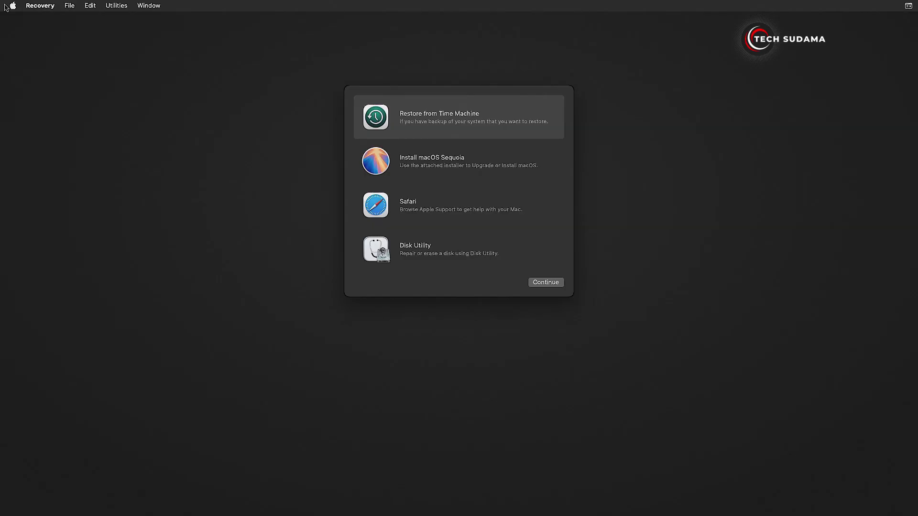
- Open Disk Utility from macOS Recovery and show all devices in its sidebar
{"action": "left_click", "coordinate": [417, 250]}
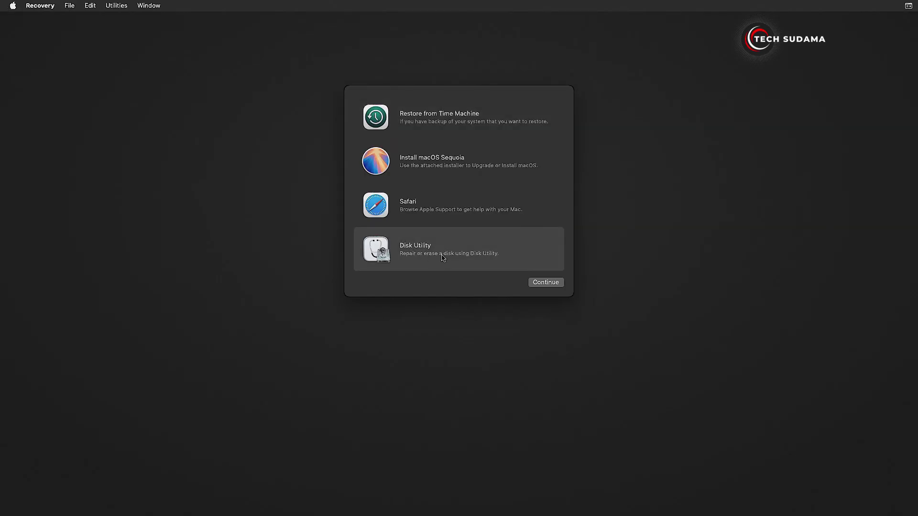
{"action": "left_click", "coordinate": [536, 283]}
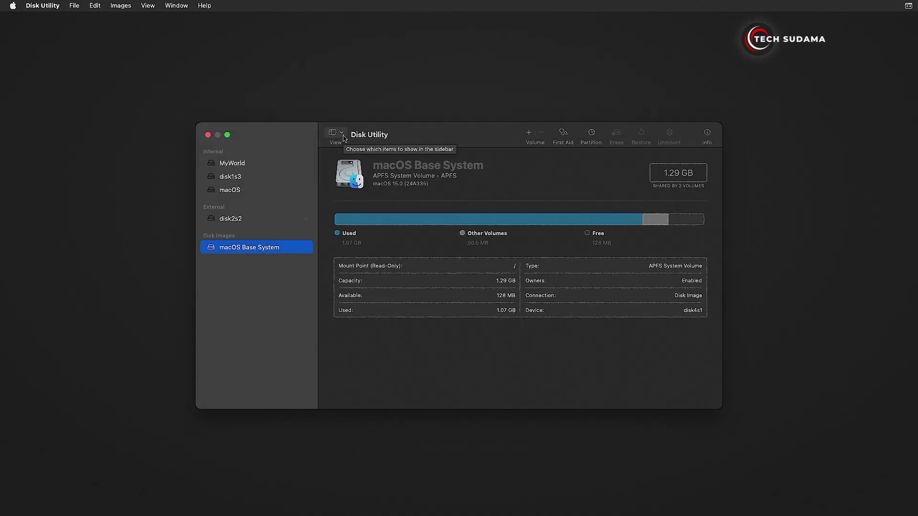
{"action": "left_click", "coordinate": [342, 133]}
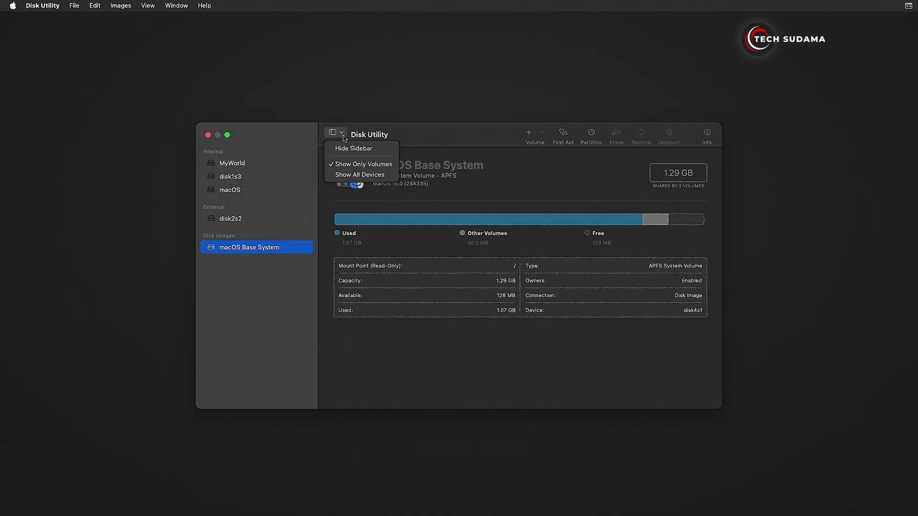
{"action": "left_click", "coordinate": [358, 175]}
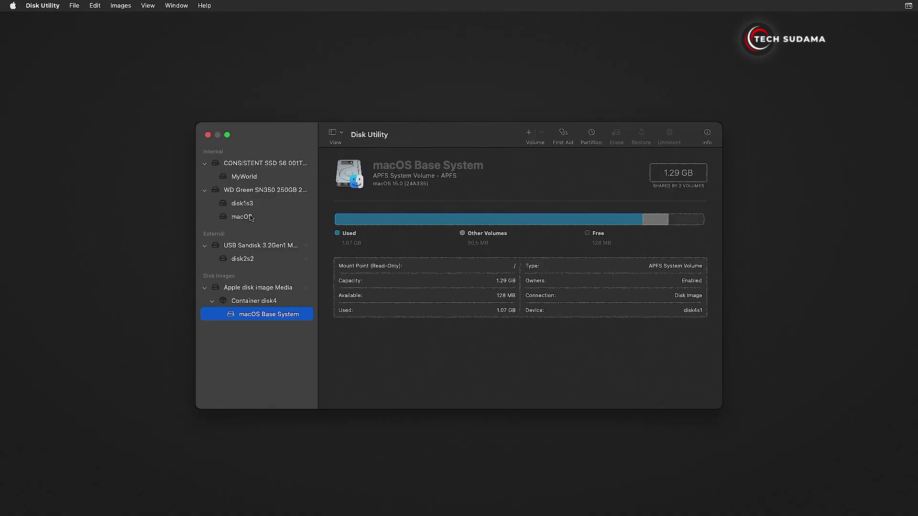
- Erase the macOS volume on the WD Green SN350 drive with the APFS format, keeping the name macOS
{"action": "left_click", "coordinate": [249, 218]}
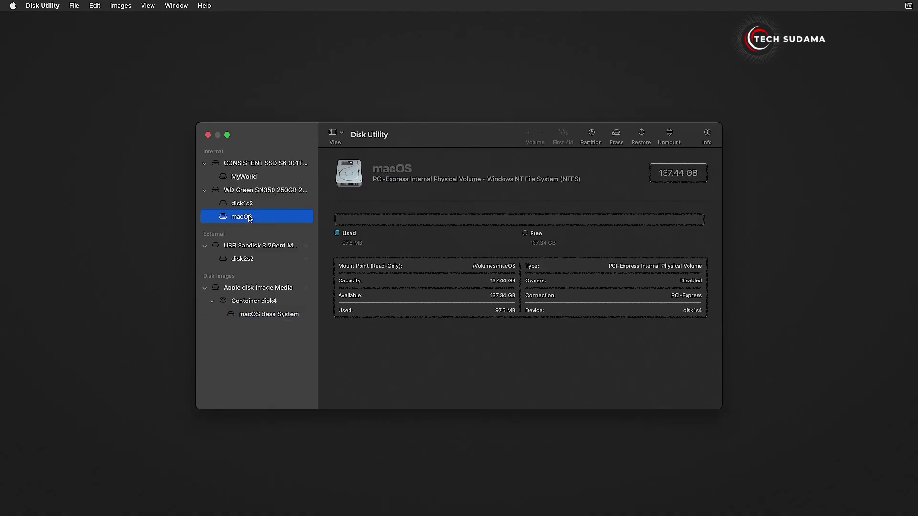
{"action": "left_click", "coordinate": [616, 135]}
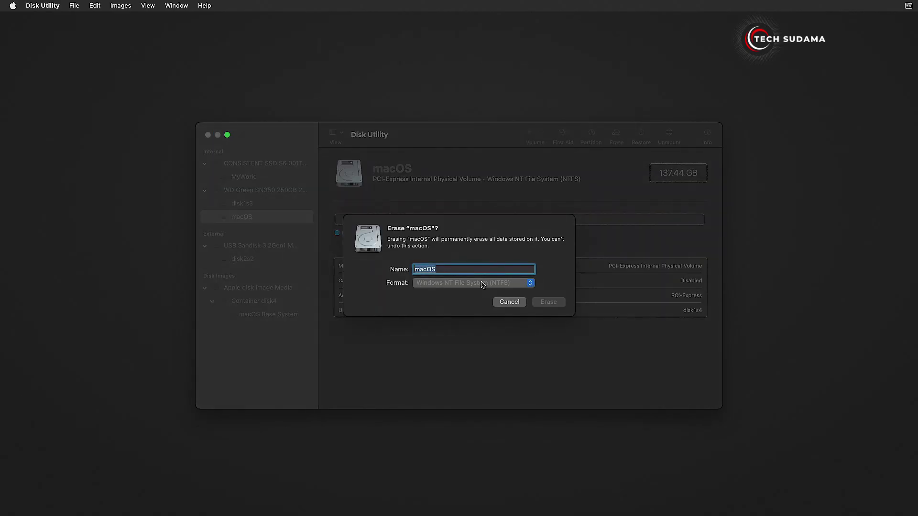
{"action": "left_click", "coordinate": [482, 285]}
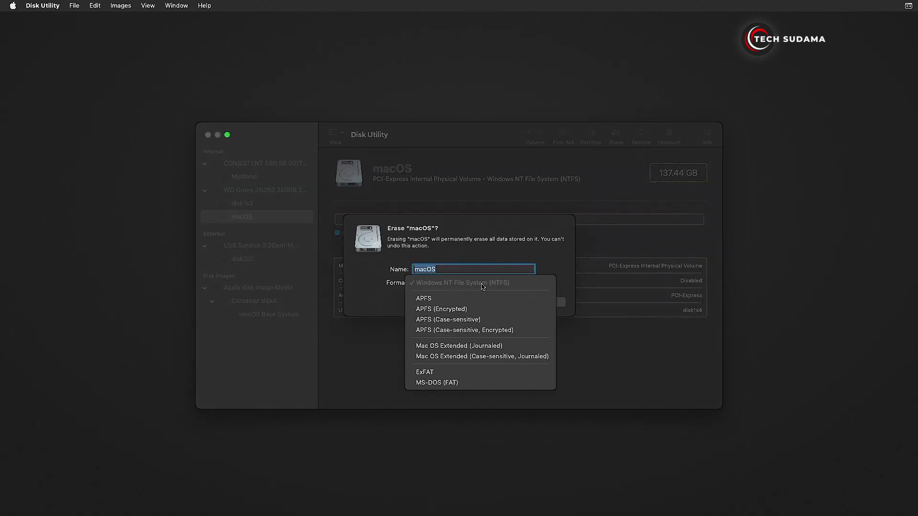
{"action": "left_click", "coordinate": [424, 298]}
{"action": "left_click", "coordinate": [537, 304]}
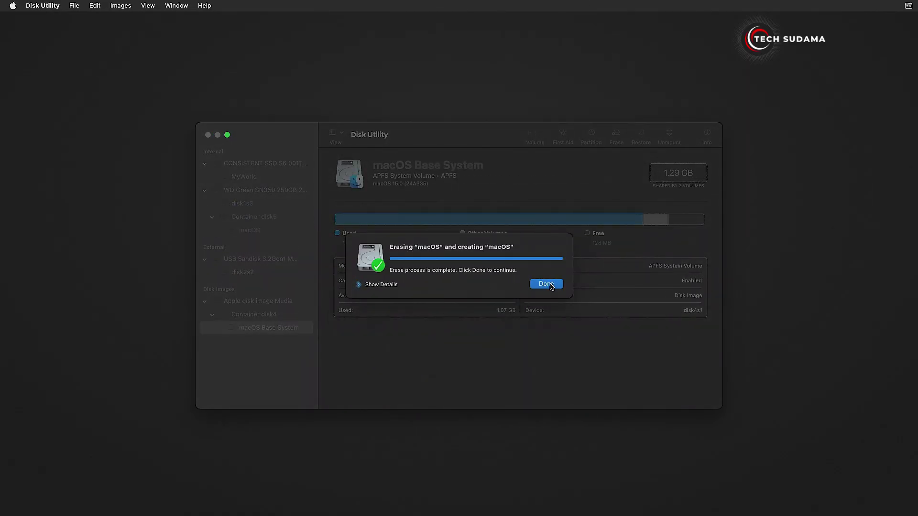
- Finish the erase, close Disk Utility, and launch Install macOS Sequoia from the Recovery window
{"action": "left_click", "coordinate": [546, 284]}
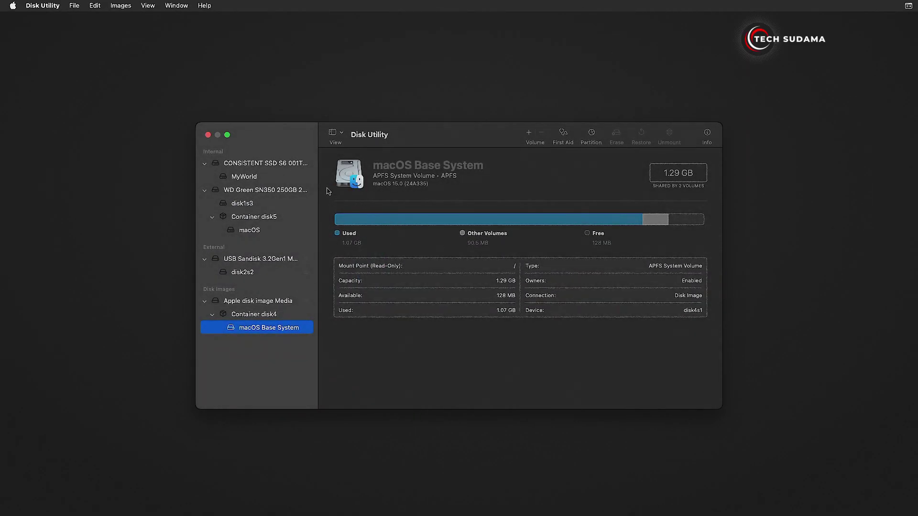
{"action": "left_click", "coordinate": [208, 135]}
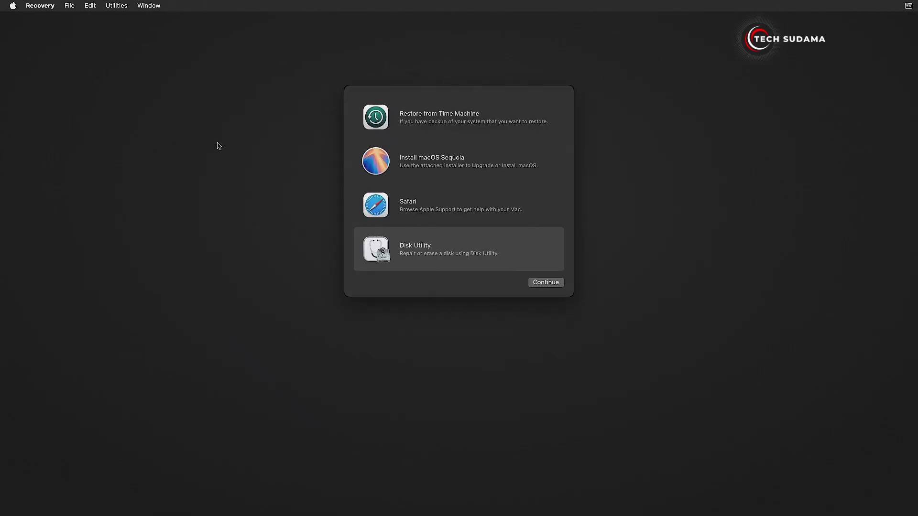
{"action": "left_click", "coordinate": [423, 167]}
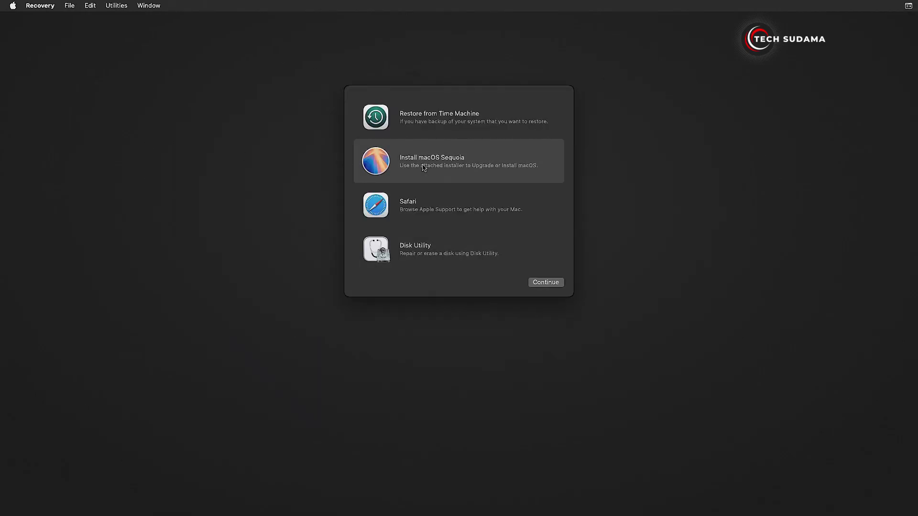
{"action": "left_click", "coordinate": [539, 284]}
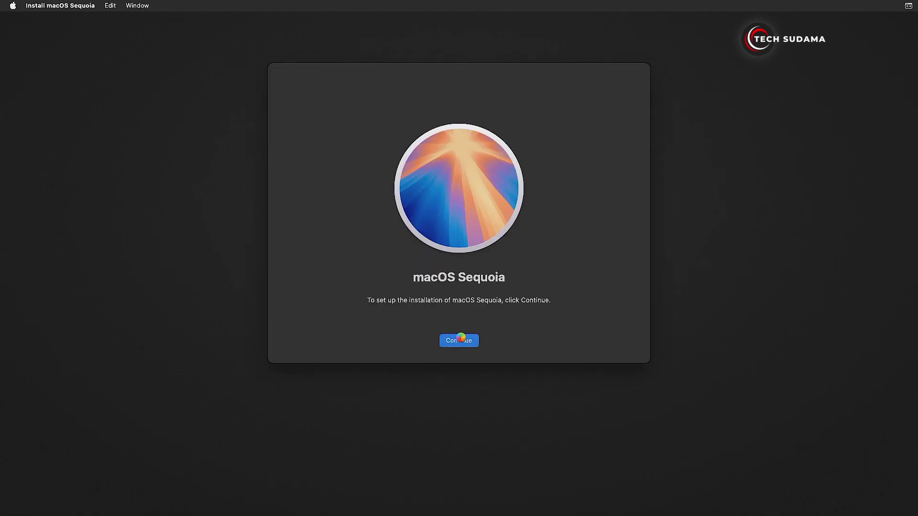
- Accept the macOS Sequoia license agreement and start the installation on the macOS disk
{"action": "left_click", "coordinate": [460, 340]}
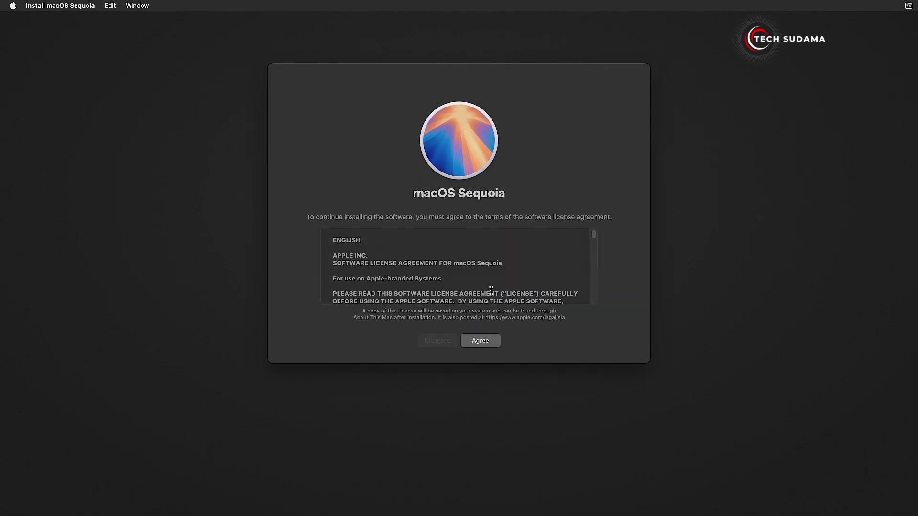
{"action": "left_click", "coordinate": [483, 341]}
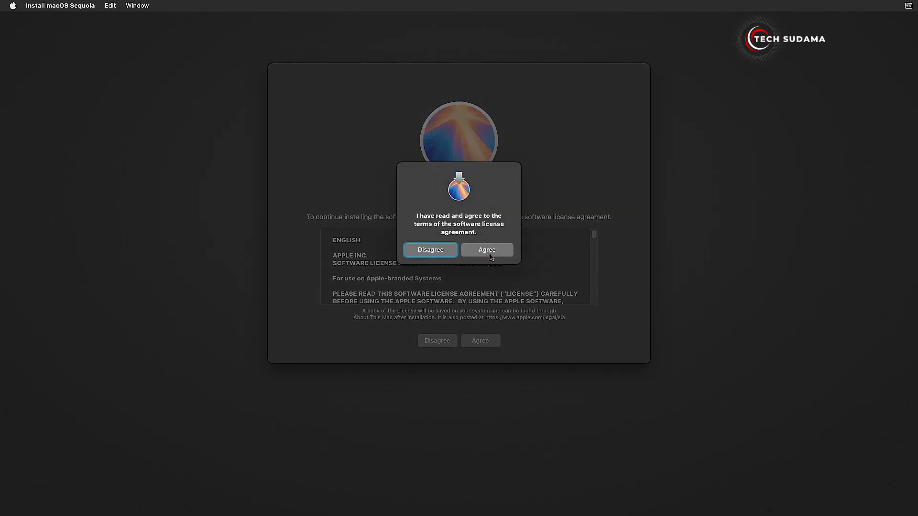
{"action": "left_click", "coordinate": [491, 257]}
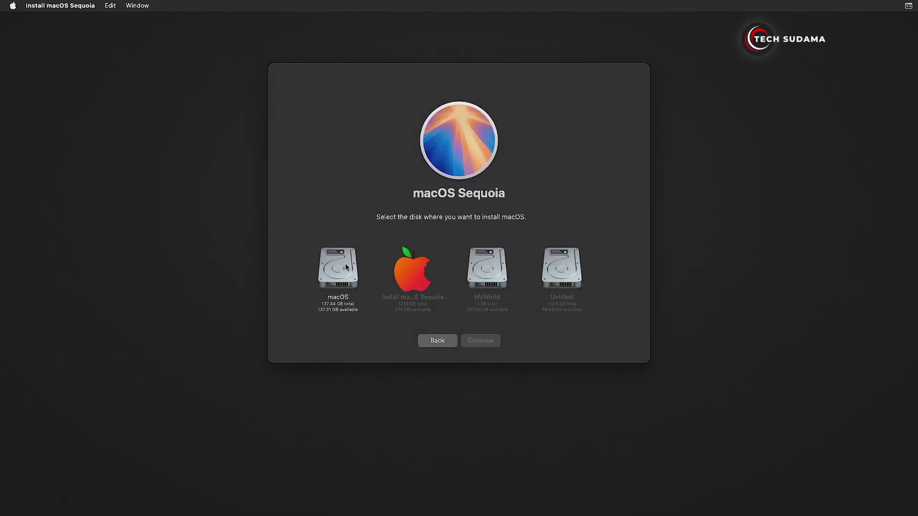
{"action": "left_click", "coordinate": [346, 267]}
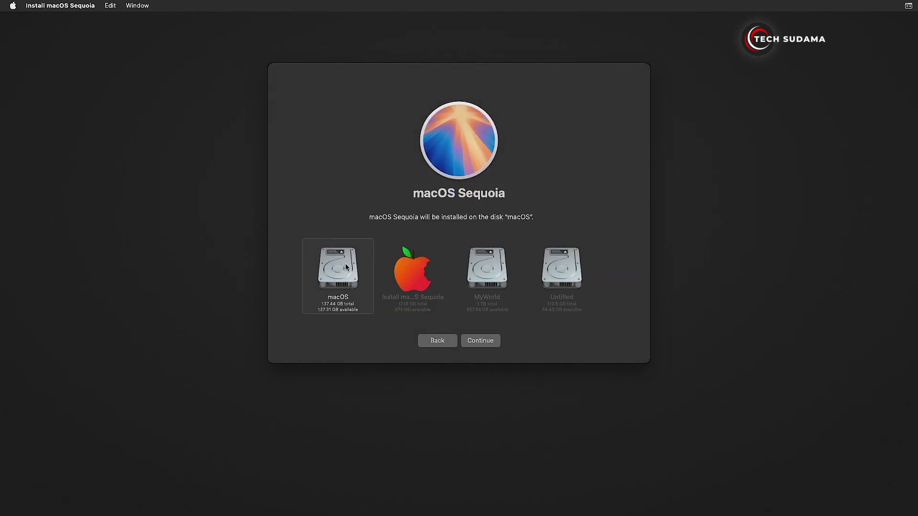
{"action": "left_click", "coordinate": [479, 342]}
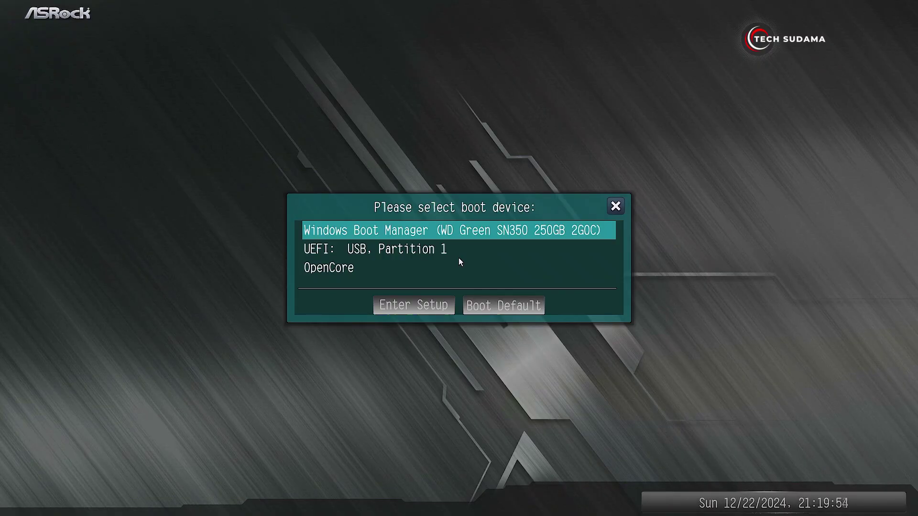
- Boot from UEFI: USB, Partition 1 and start the macOS Installer entry in the boot picker
{"action": "key", "text": "Down"}
{"action": "key", "text": "Return"}
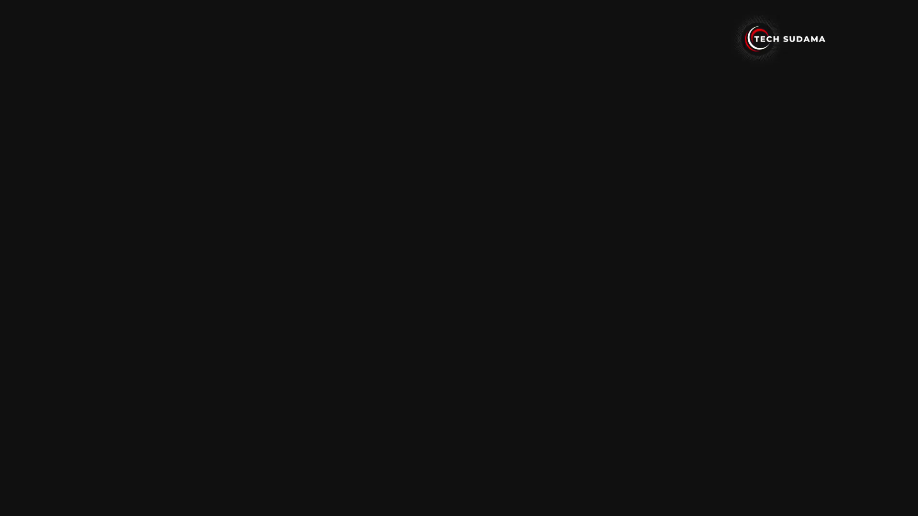
{"action": "key", "text": "Right"}
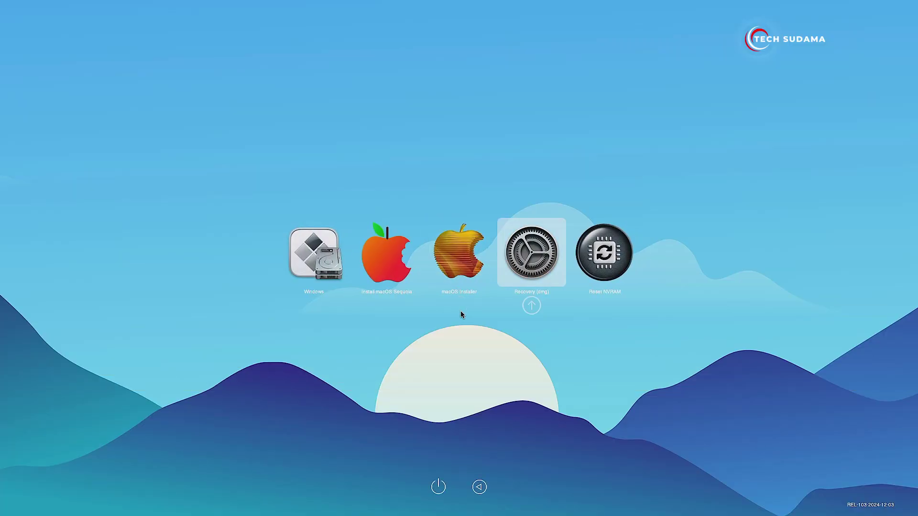
{"action": "key", "text": "Left"}
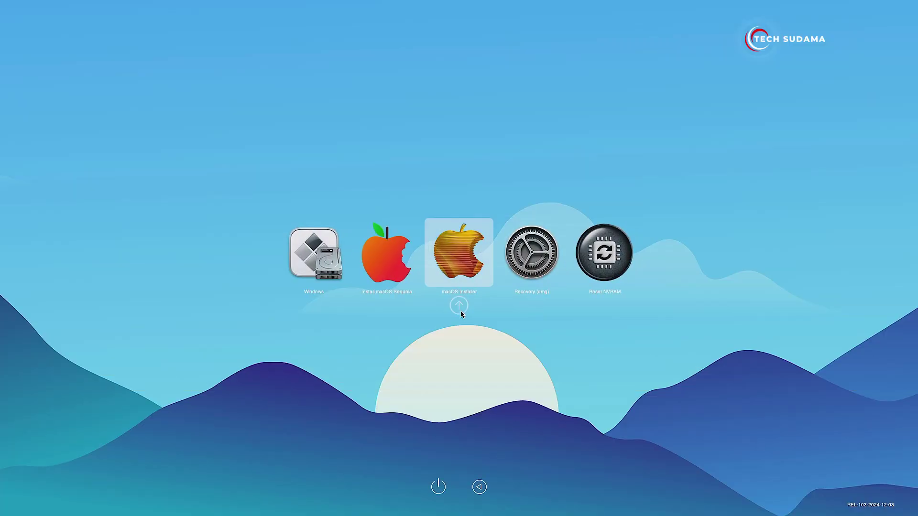
{"action": "key", "text": "Return"}
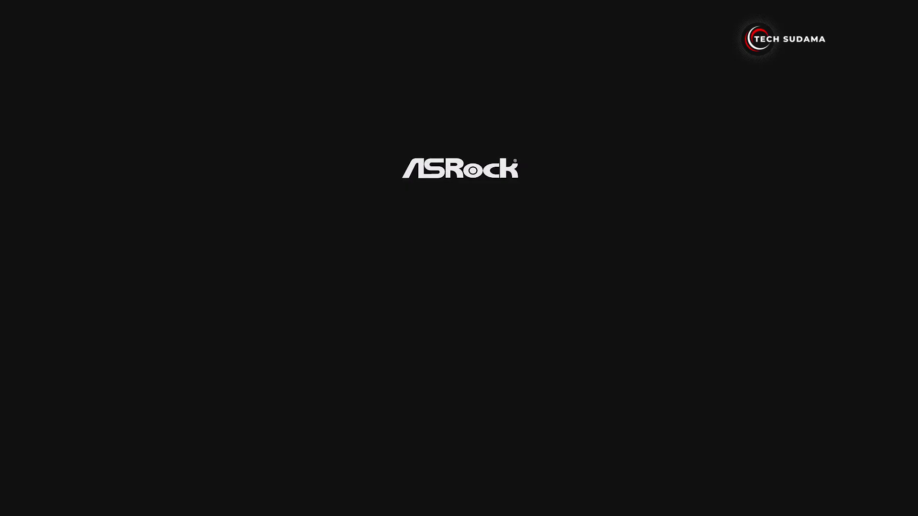
- After the restart, boot the USB partition again and resume the installation with the macOS Installer entry
{"action": "key", "text": "Down"}
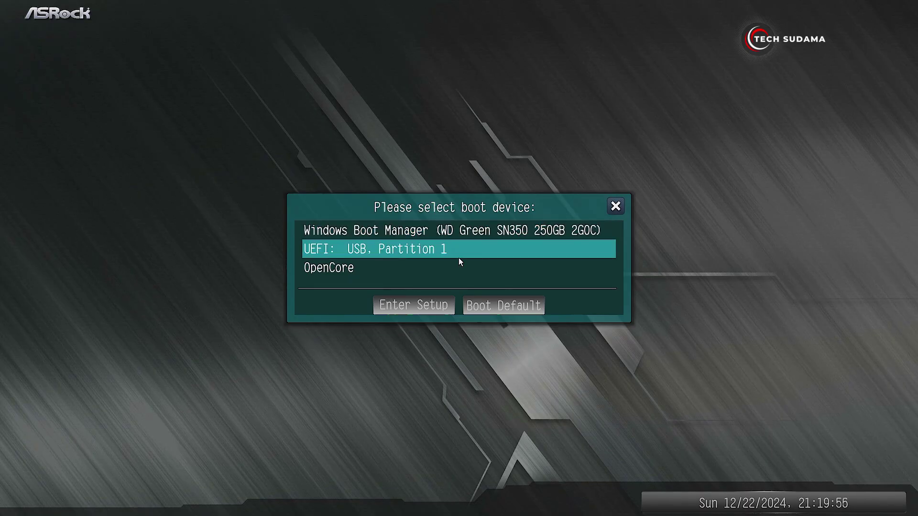
{"action": "key", "text": "Return"}
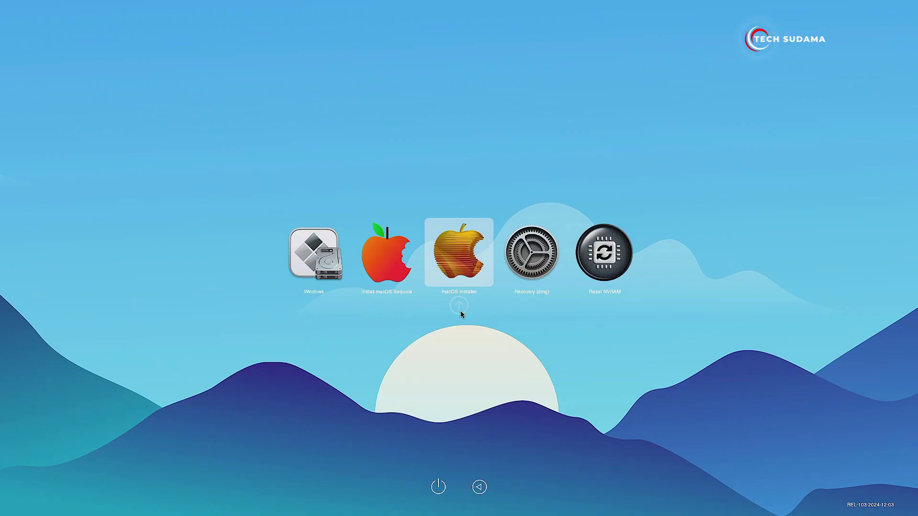
{"action": "left_click", "coordinate": [460, 312]}
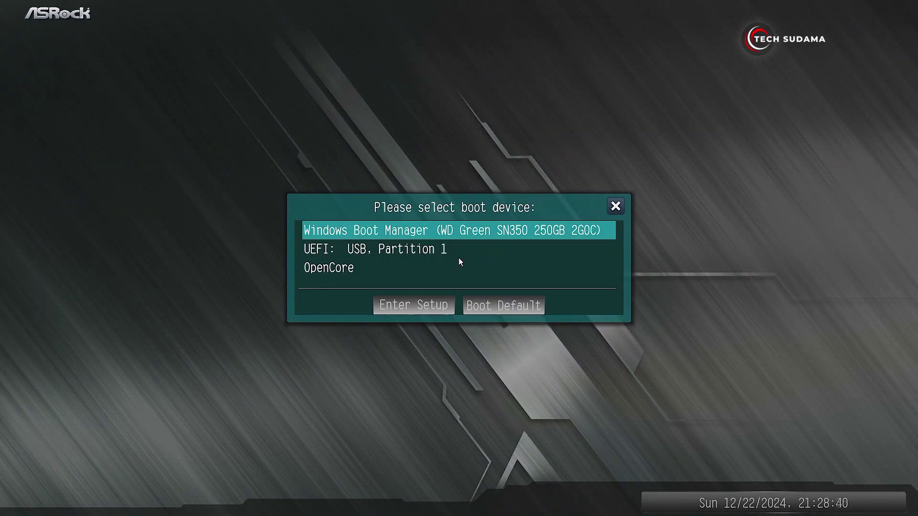
- Boot from UEFI: USB, Partition 1 and start the macOS entry in the boot picker
{"action": "key", "text": "Down"}
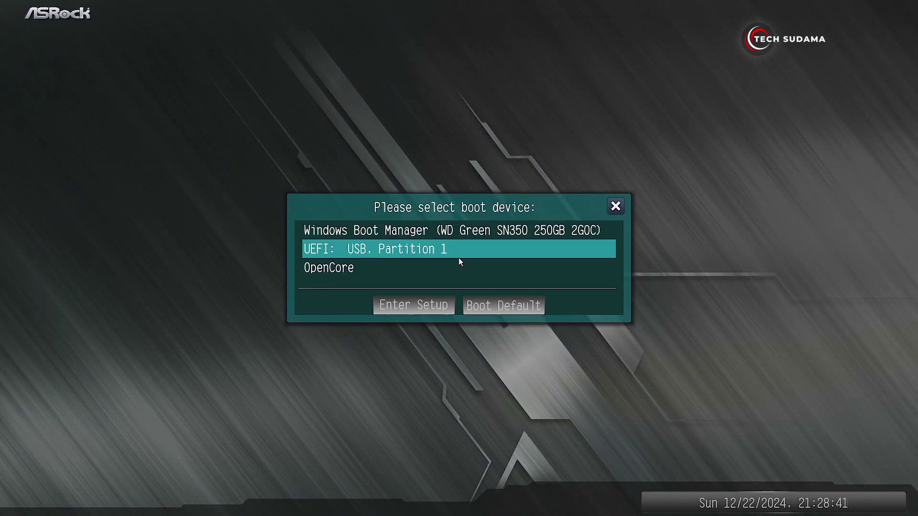
{"action": "key", "text": "Return"}
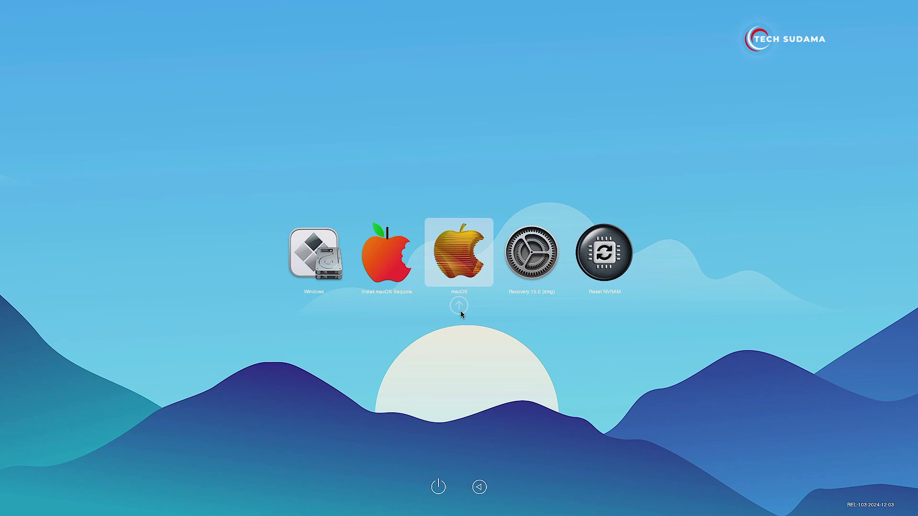
{"action": "key", "text": "Right"}
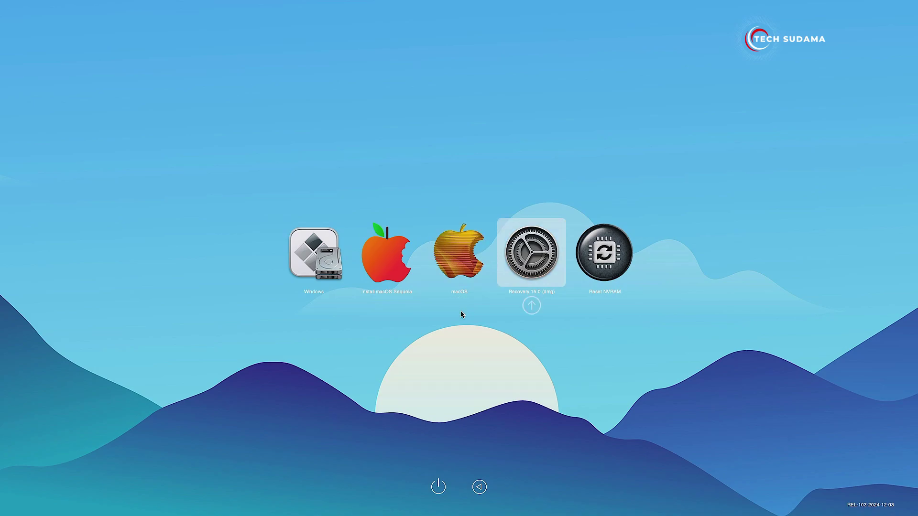
{"action": "key", "text": "Left"}
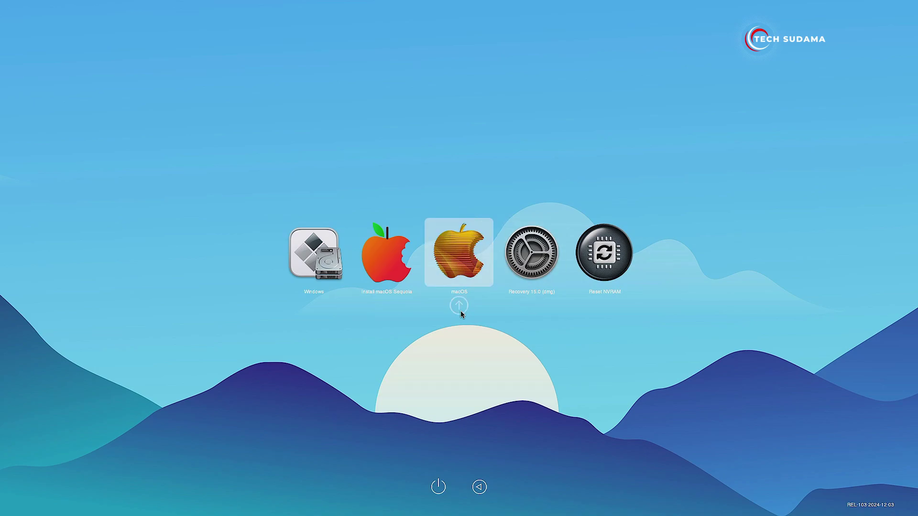
{"action": "key", "text": "Return"}
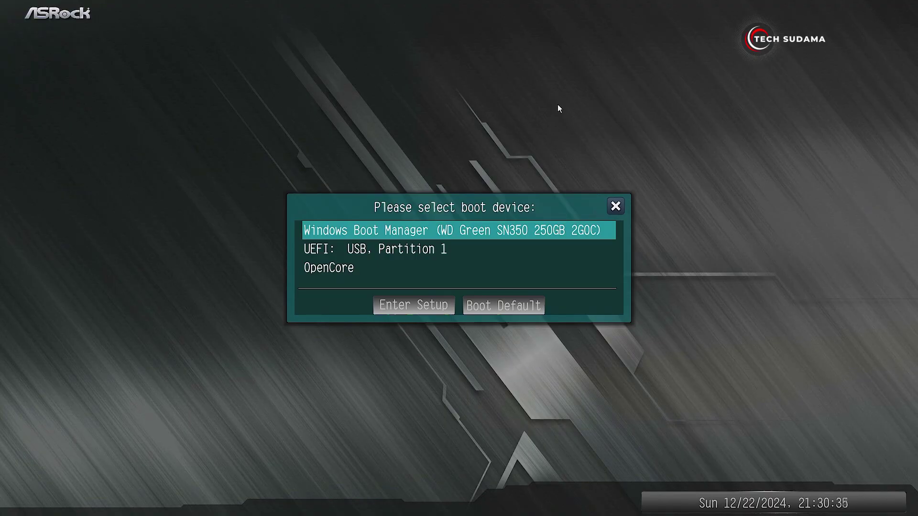
- After another restart, boot the USB partition again and start the macOS entry to reach the setup assistant
{"action": "key", "text": "Down"}
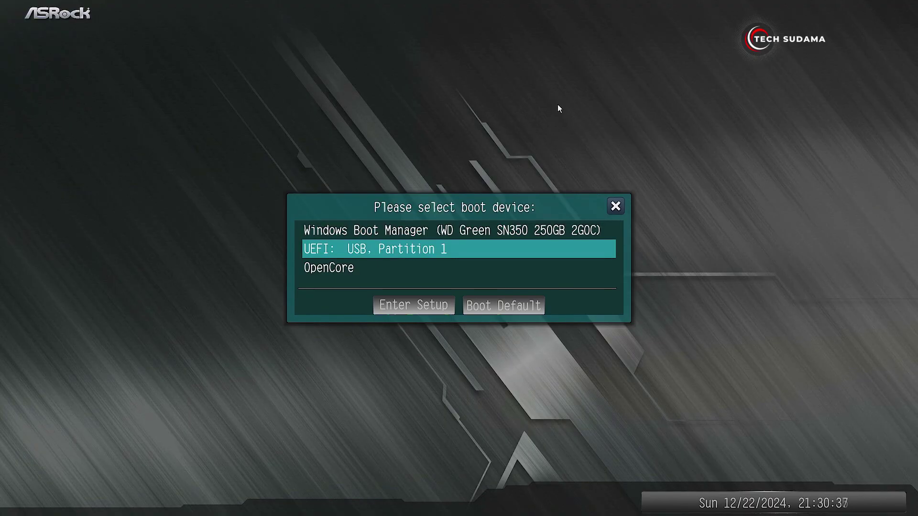
{"action": "key", "text": "Return"}
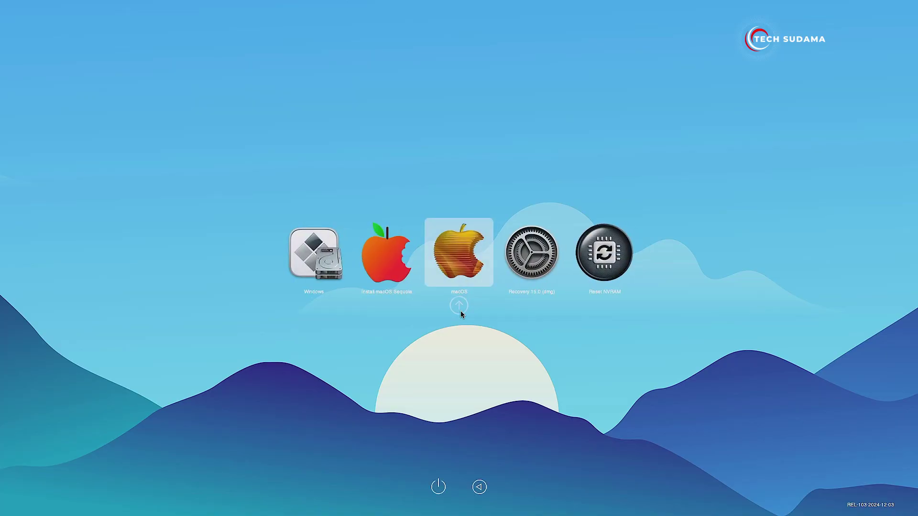
{"action": "left_click", "coordinate": [459, 309]}
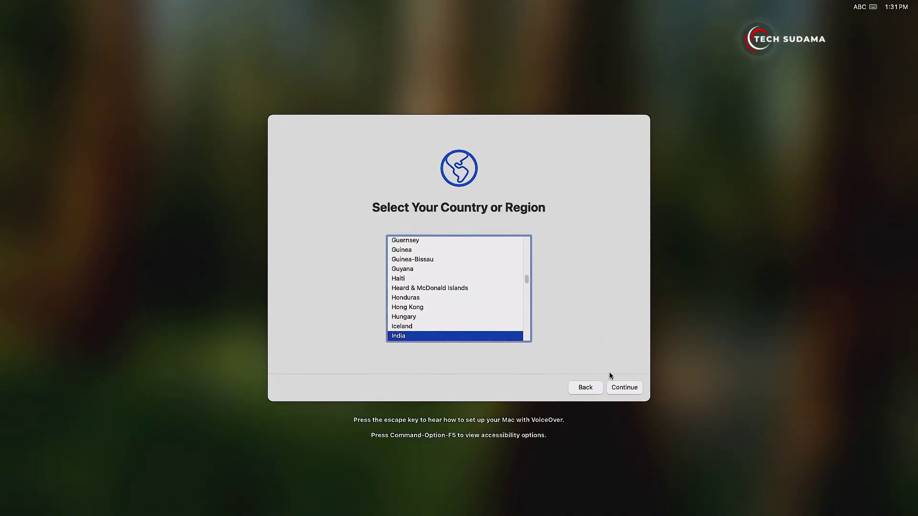
- Confirm India as the region, keep the suggested English (US) language settings, and skip the accessibility options
{"action": "left_click", "coordinate": [617, 387]}
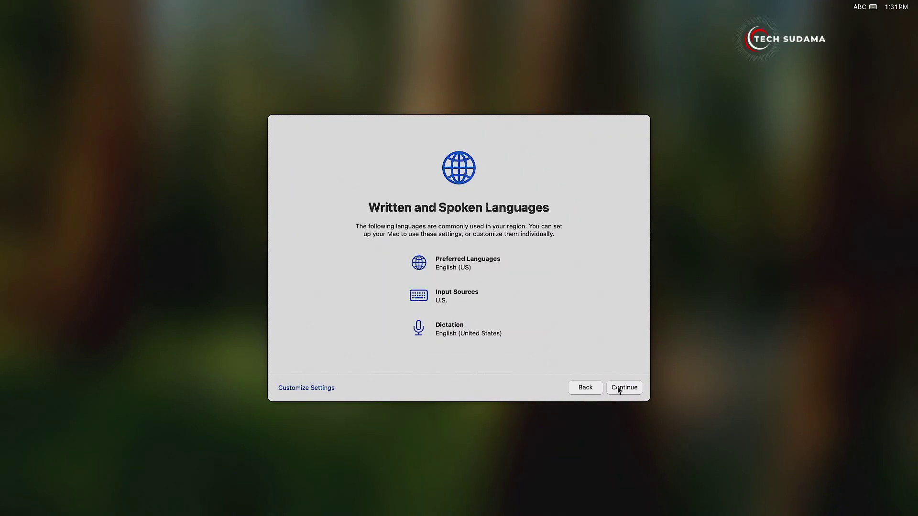
{"action": "left_click", "coordinate": [618, 387]}
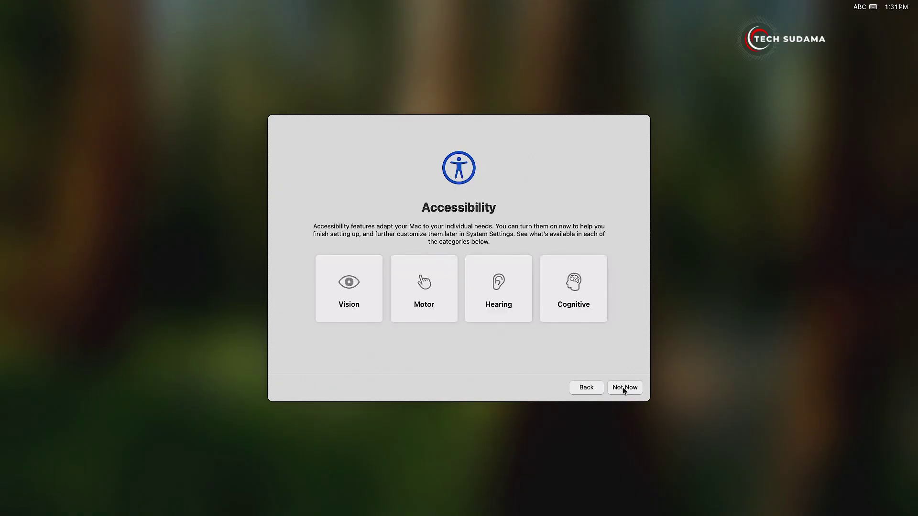
{"action": "left_click", "coordinate": [624, 388]}
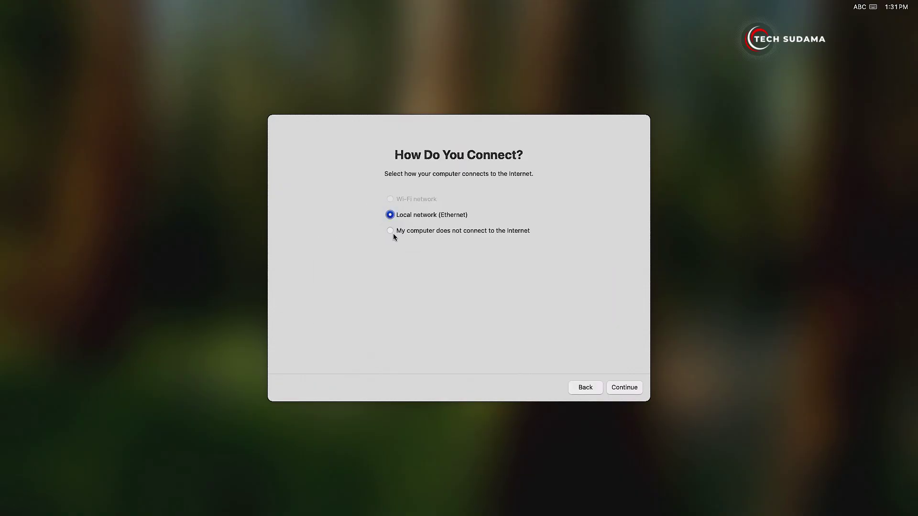
- Set the computer to not connect to the internet and skip transferring data with Migration Assistant
{"action": "left_click", "coordinate": [391, 230]}
{"action": "left_click", "coordinate": [624, 389]}
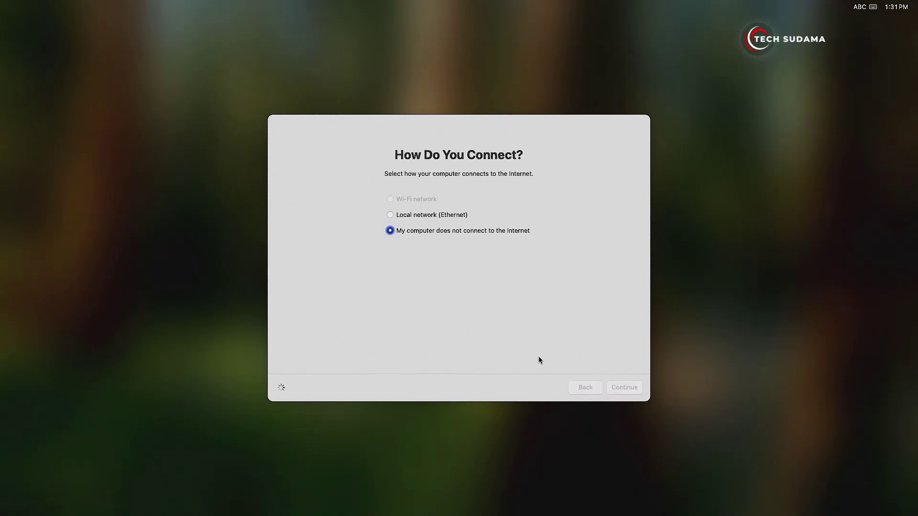
{"action": "left_click", "coordinate": [617, 389]}
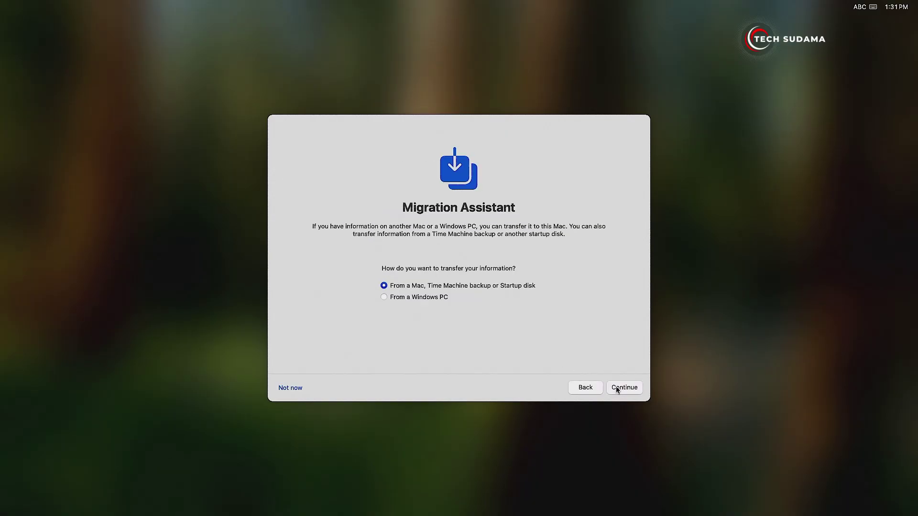
{"action": "left_click", "coordinate": [294, 389]}
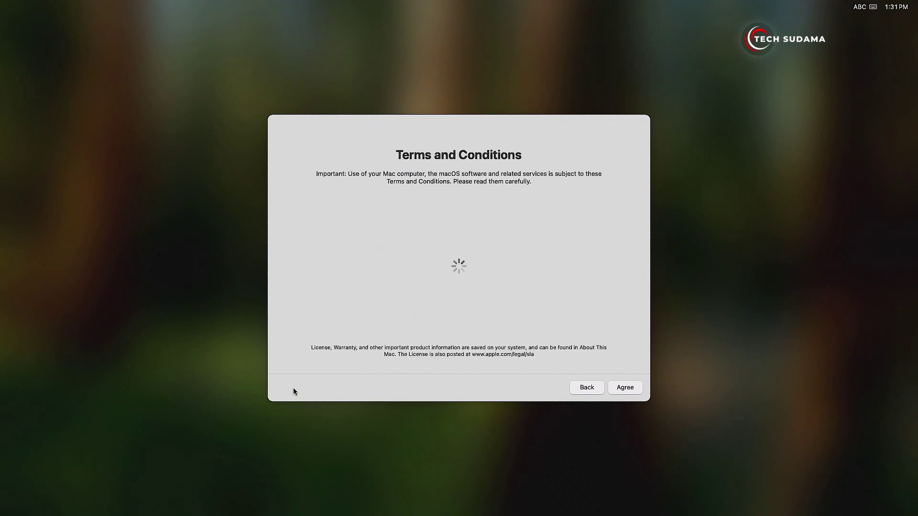
- Agree to the macOS Software License Agreement and submit the completed computer account form
{"action": "left_click", "coordinate": [626, 387]}
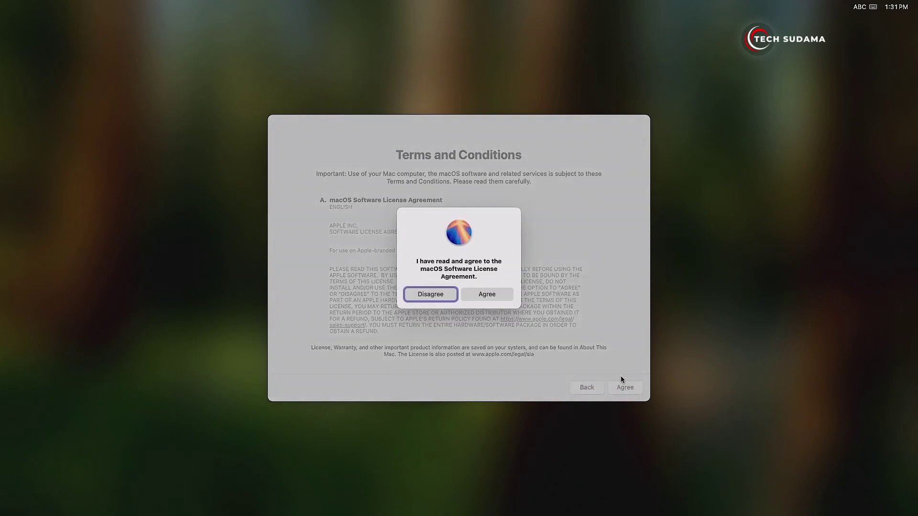
{"action": "left_click", "coordinate": [493, 297]}
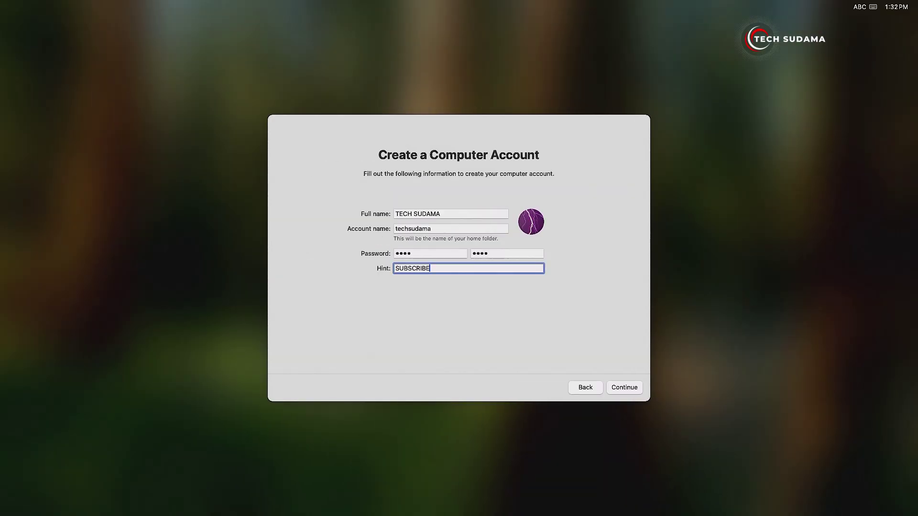
{"action": "left_click", "coordinate": [619, 387]}
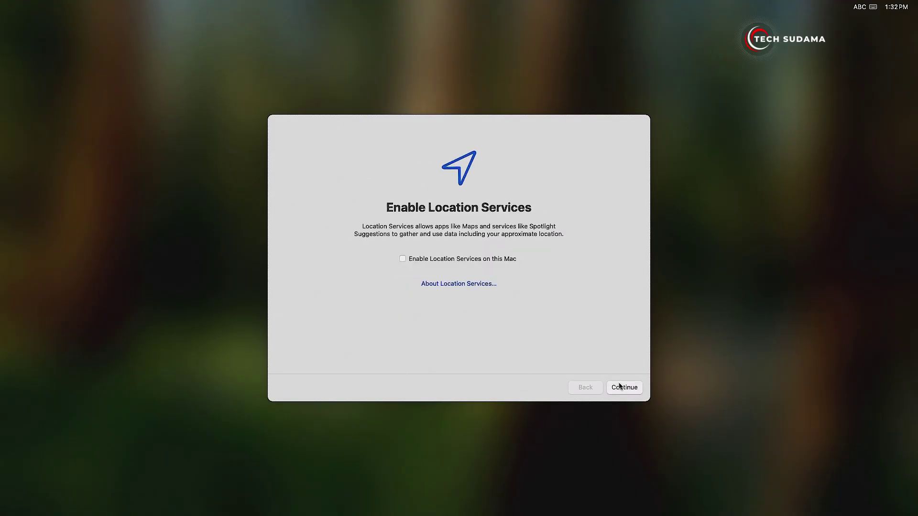
- Leave Location Services disabled and keep Cupertino, CA - United States as the closest city for the time zone
{"action": "left_click", "coordinate": [624, 387]}
{"action": "left_click", "coordinate": [452, 294]}
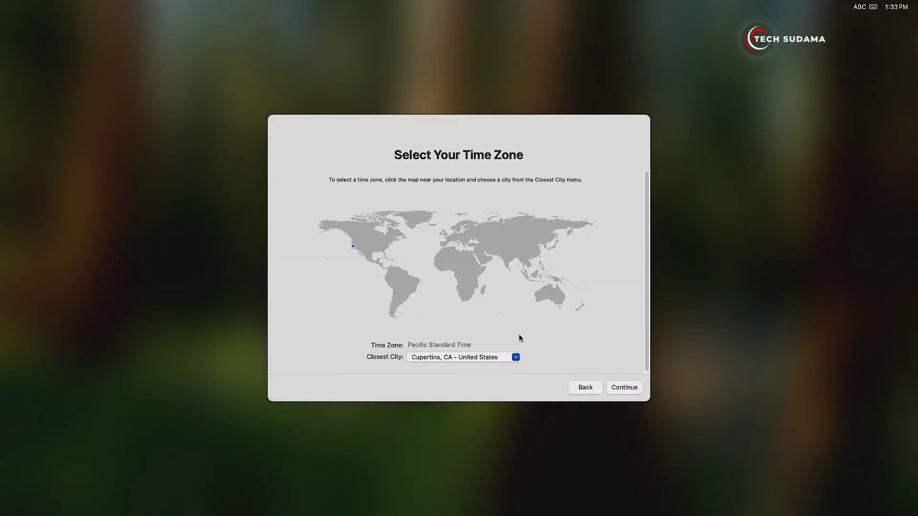
{"action": "left_click", "coordinate": [620, 388]}
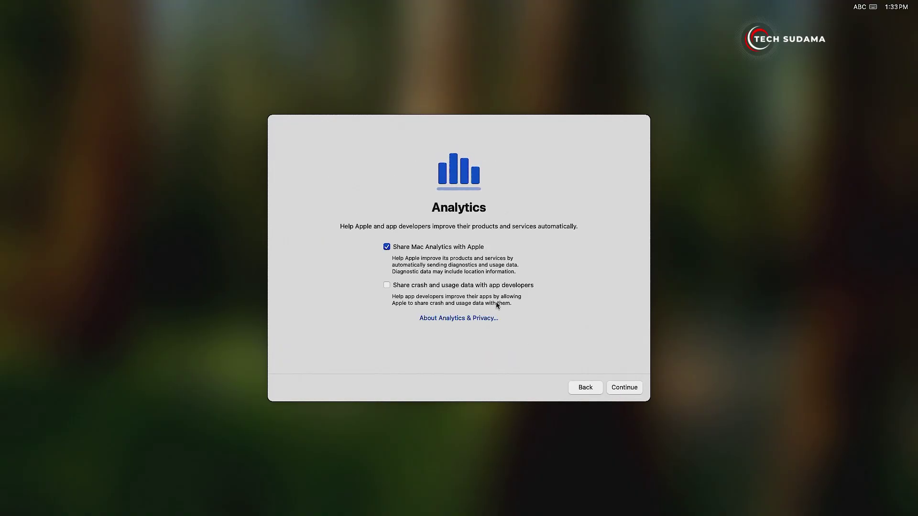
- Turn off sharing Mac Analytics with Apple and postpone the Screen Time setup
{"action": "left_click", "coordinate": [387, 247]}
{"action": "left_click", "coordinate": [624, 388]}
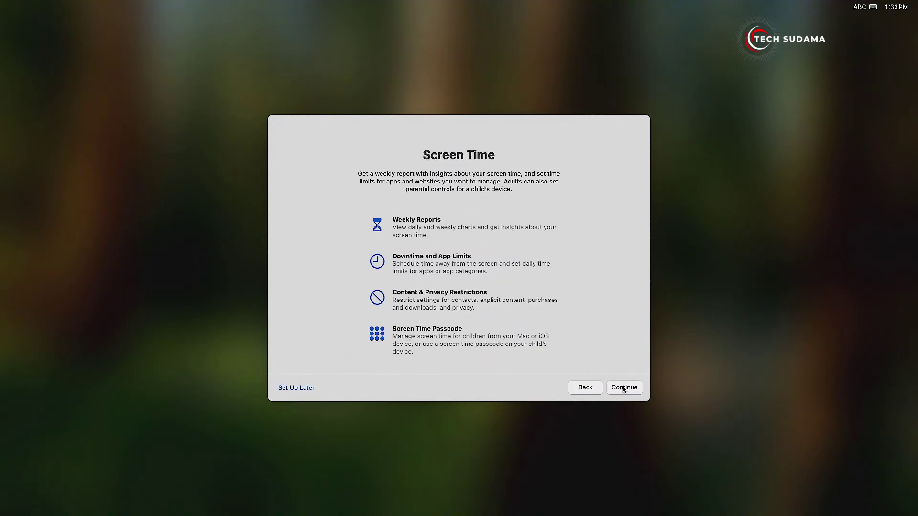
{"action": "left_click", "coordinate": [296, 388]}
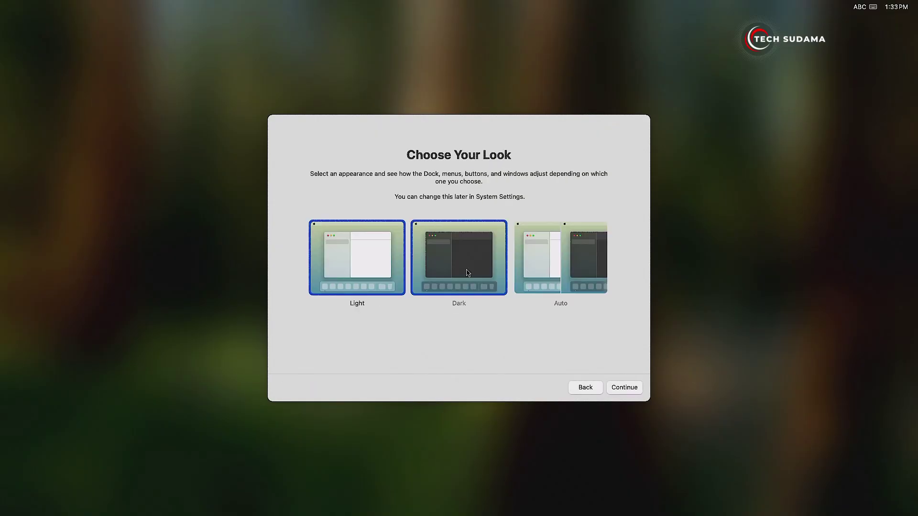
- Choose the Dark appearance for the Mac and continue past the look selection
{"action": "left_click", "coordinate": [468, 272]}
{"action": "left_click", "coordinate": [624, 391]}
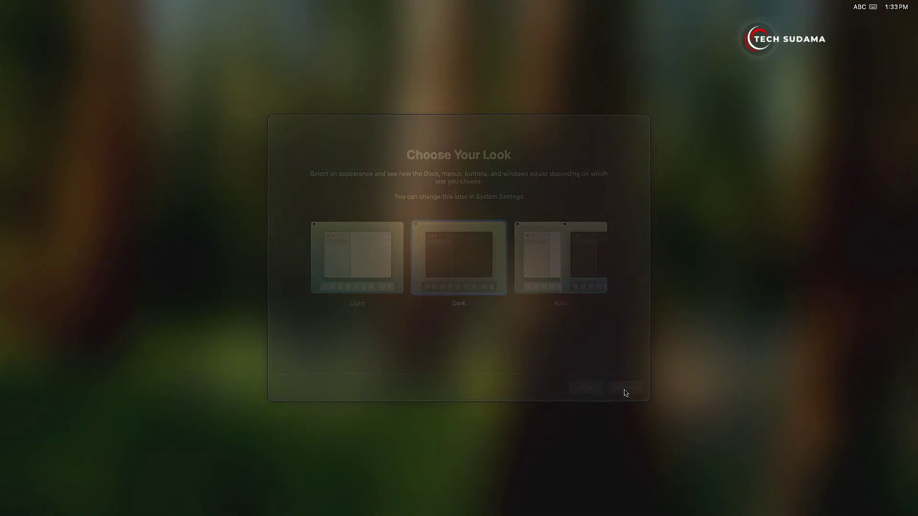
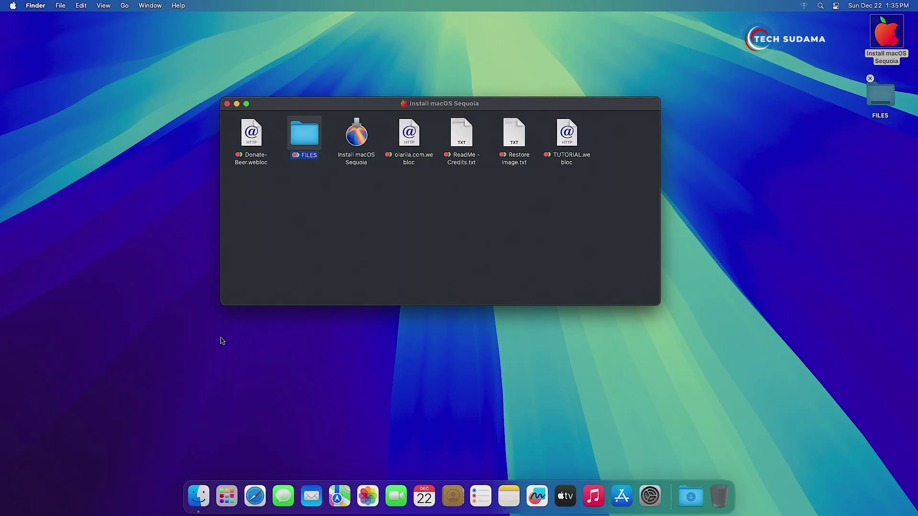
- Launch OpenCore Configurator from the FILES folder on the desktop and open its Mount EFI tool
{"action": "left_click", "coordinate": [228, 104]}
{"action": "double_click", "coordinate": [881, 102]}
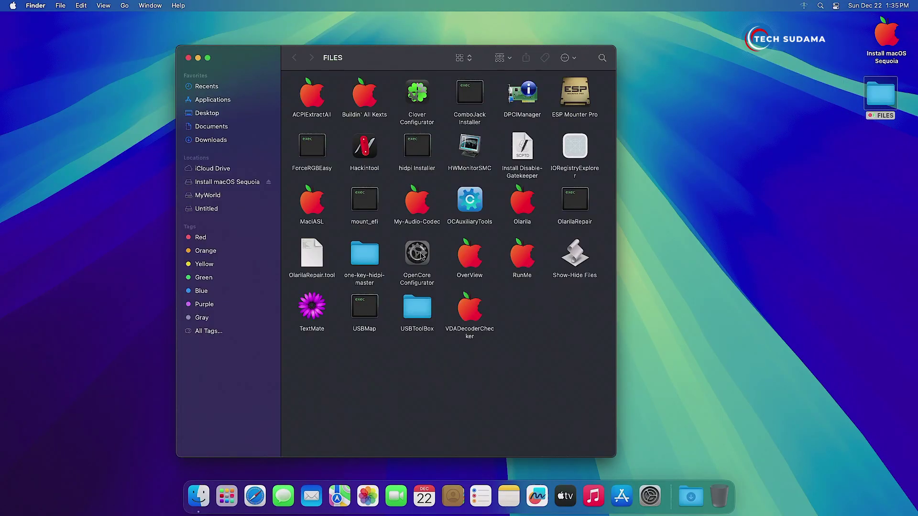
{"action": "double_click", "coordinate": [418, 254]}
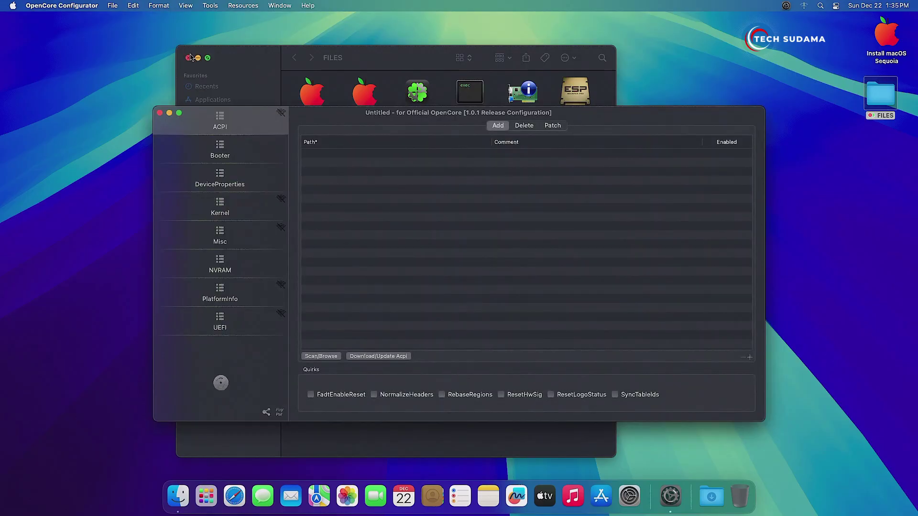
{"action": "left_click", "coordinate": [189, 58]}
{"action": "left_click", "coordinate": [209, 7]}
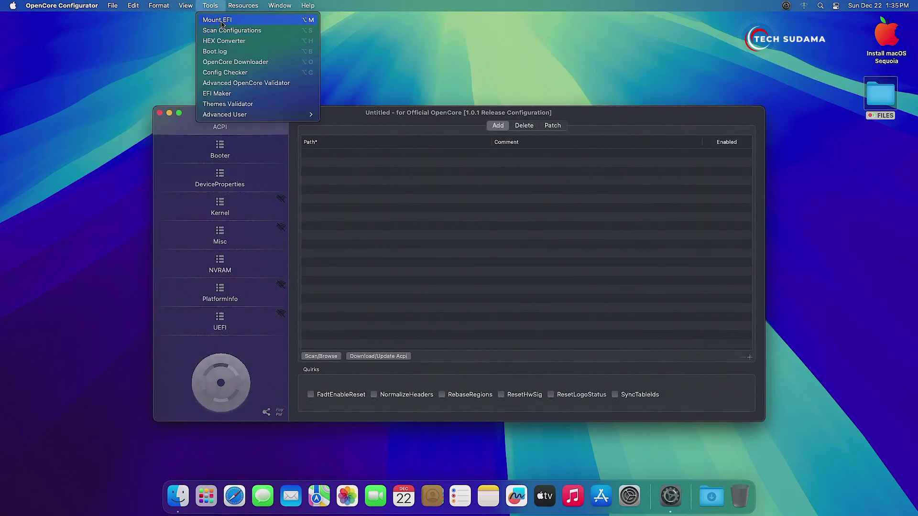
{"action": "left_click", "coordinate": [222, 22]}
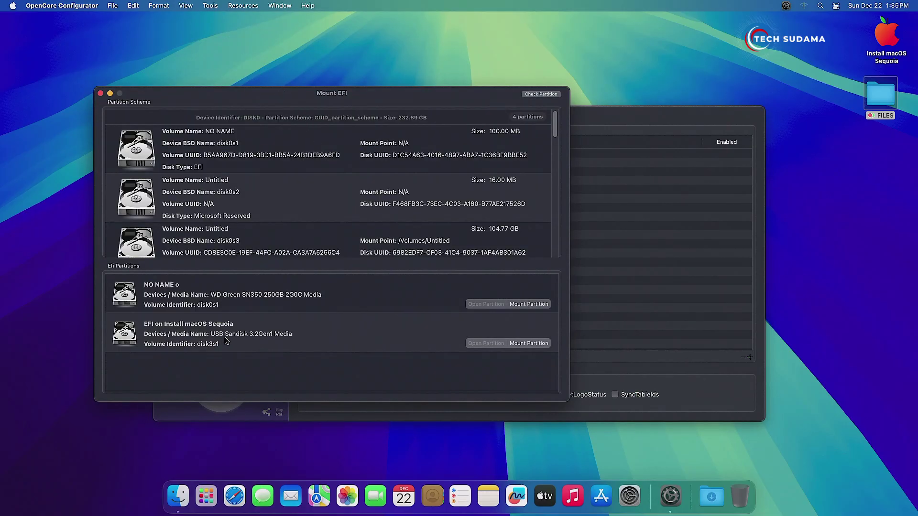
- Mount the EFI partition of the USB Sandisk 3.2Gen1 Media, authorizing with the account password, and open its contents
{"action": "left_click", "coordinate": [520, 344]}
{"action": "type", "text": "****"}
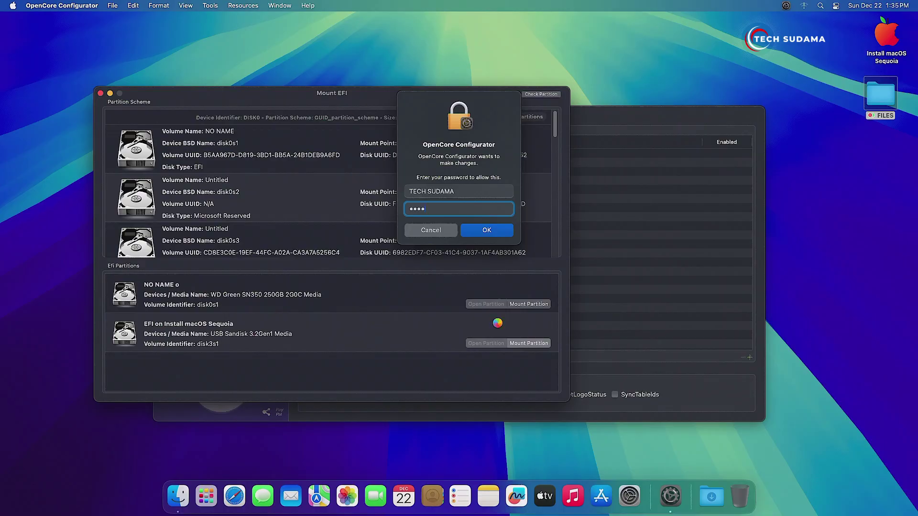
{"action": "left_click", "coordinate": [485, 232]}
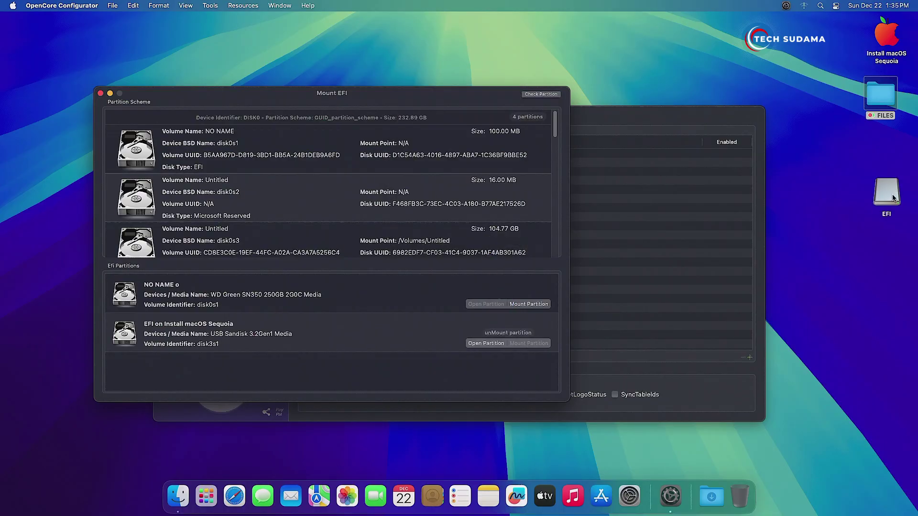
{"action": "left_click", "coordinate": [482, 345]}
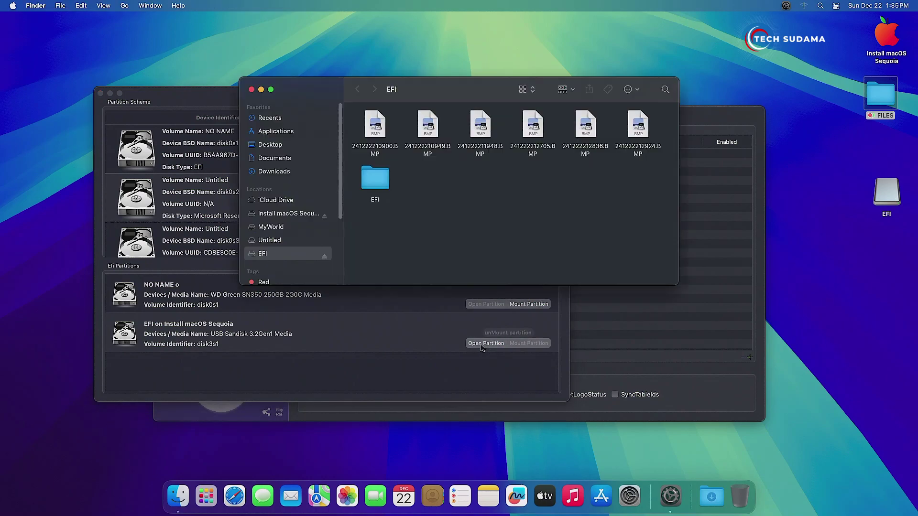
{"action": "left_click_drag", "start_coordinate": [428, 98], "coordinate": [642, 292]}
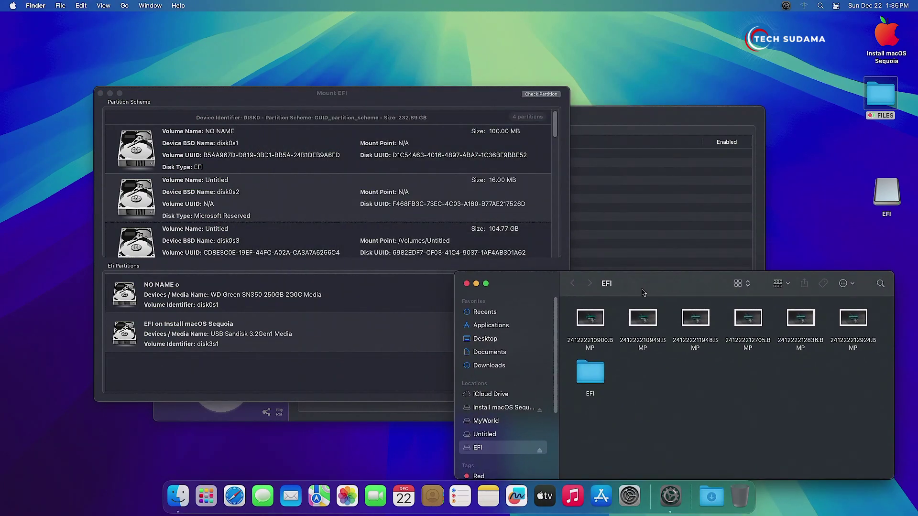
- Mount and open the NO NAME EFI partition of the WD Green SN350 drive, and close the OpenCore Configurator windows
{"action": "left_click", "coordinate": [374, 297]}
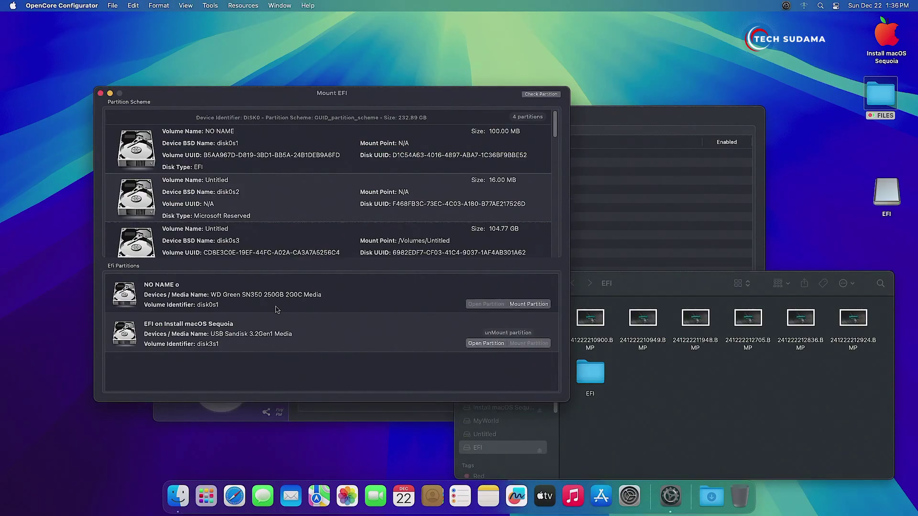
{"action": "left_click", "coordinate": [528, 304]}
{"action": "left_click", "coordinate": [485, 306]}
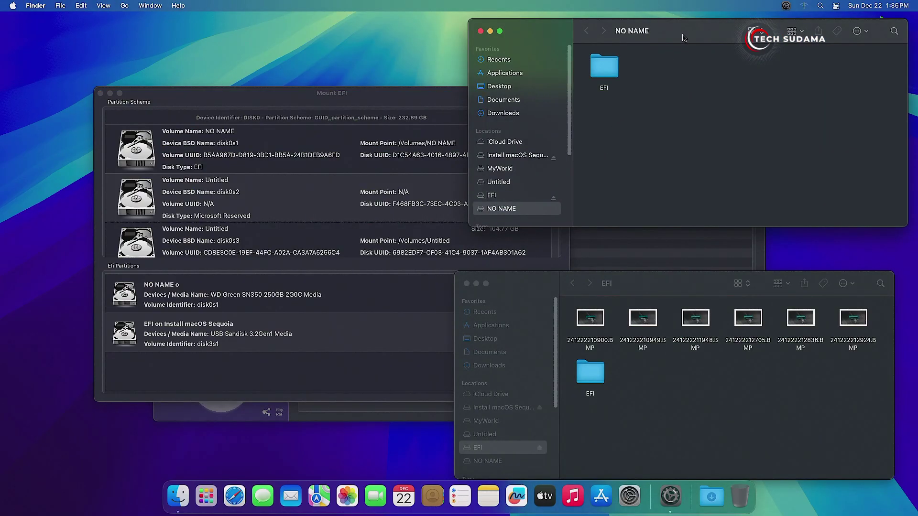
{"action": "left_click_drag", "start_coordinate": [683, 38], "coordinate": [226, 57]}
{"action": "left_click", "coordinate": [483, 100]}
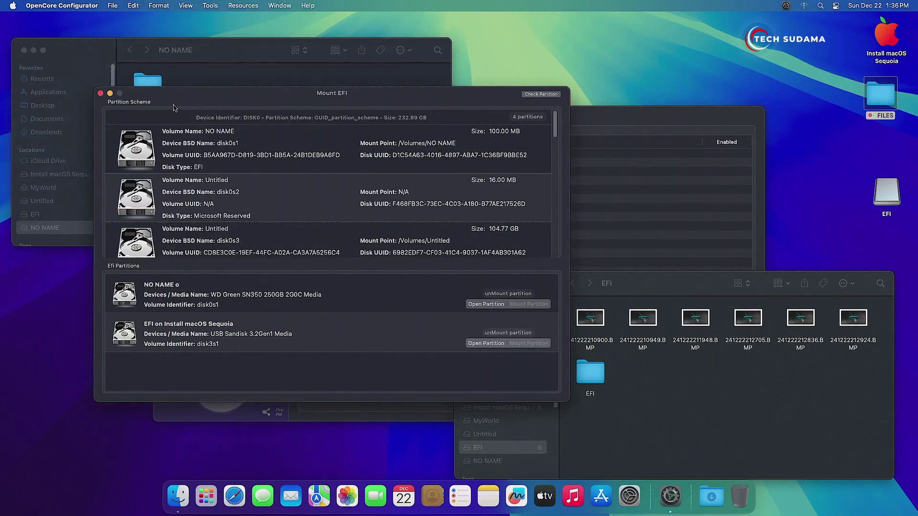
{"action": "left_click", "coordinate": [101, 93]}
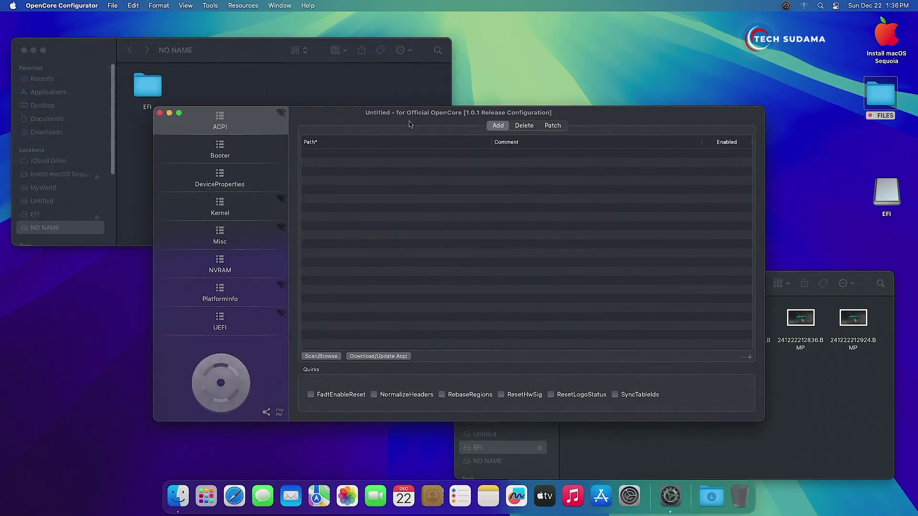
{"action": "left_click", "coordinate": [160, 115]}
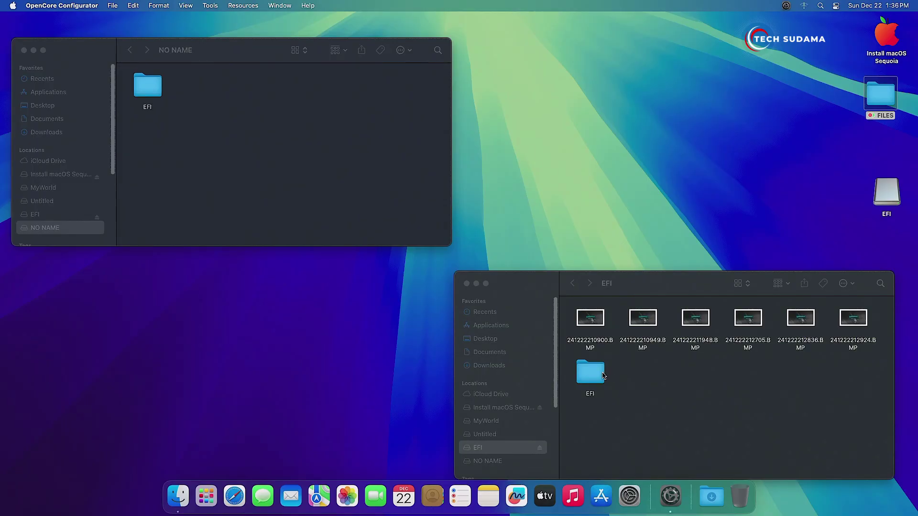
- Copy the BOOT and OC folders from the EFI folder on the USB installer's EFI partition
{"action": "double_click", "coordinate": [598, 378]}
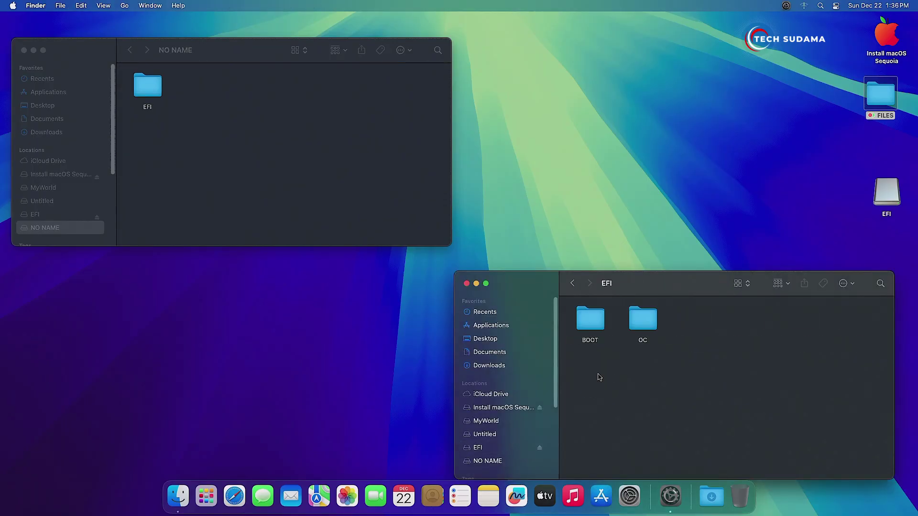
{"action": "left_click_drag", "start_coordinate": [585, 360], "coordinate": [645, 325]}
{"action": "right_click", "coordinate": [644, 325]}
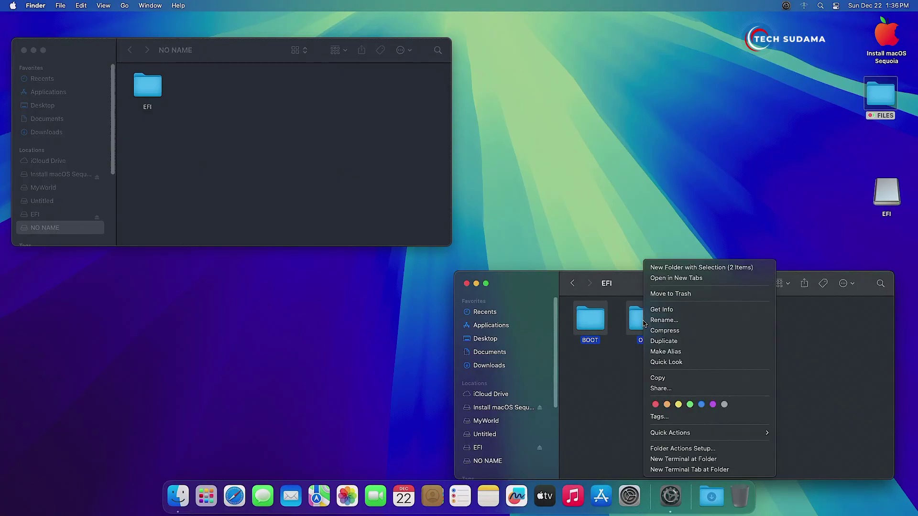
{"action": "left_click", "coordinate": [667, 378]}
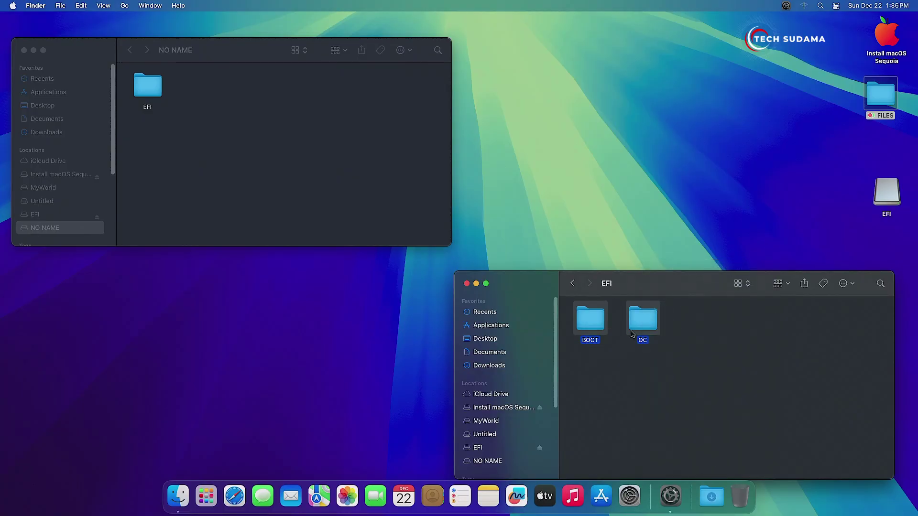
- Paste the BOOT and OC folders into the EFI folder on NO NAME, replacing the existing ones, and close both Finder windows
{"action": "left_click", "coordinate": [224, 112]}
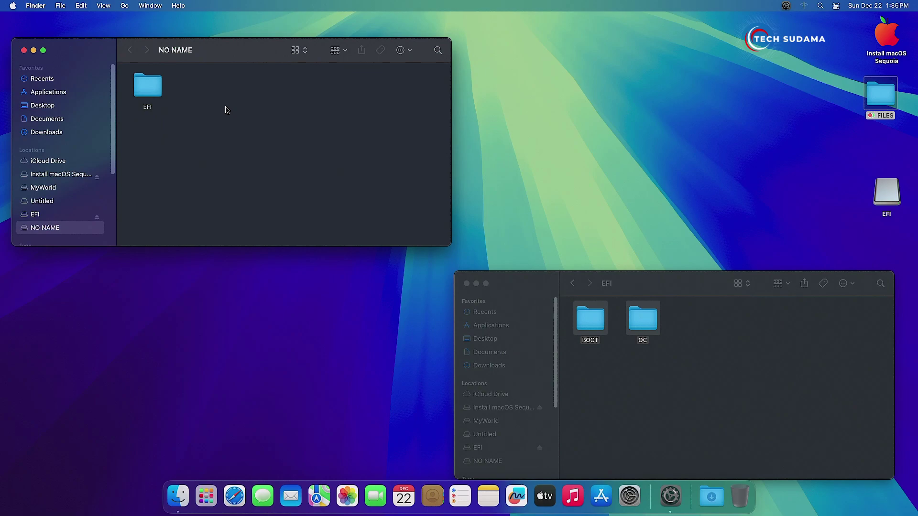
{"action": "double_click", "coordinate": [152, 91]}
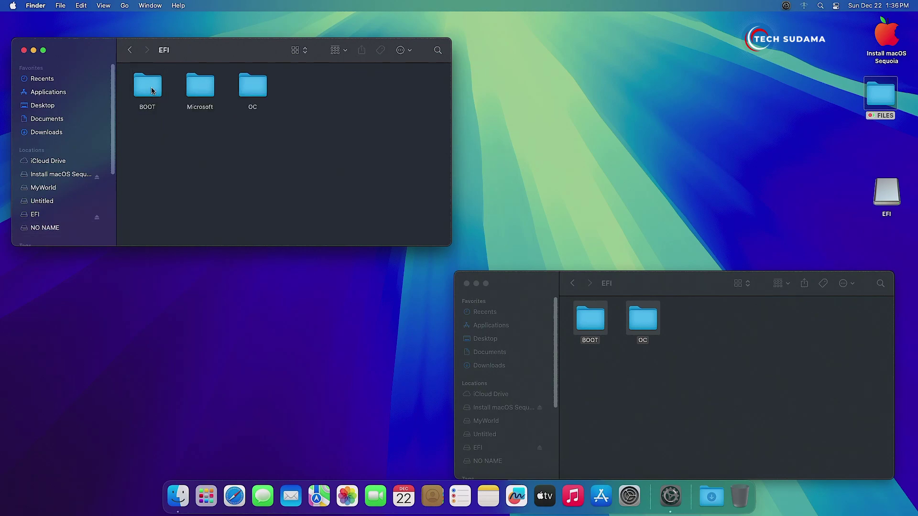
{"action": "right_click", "coordinate": [211, 131]}
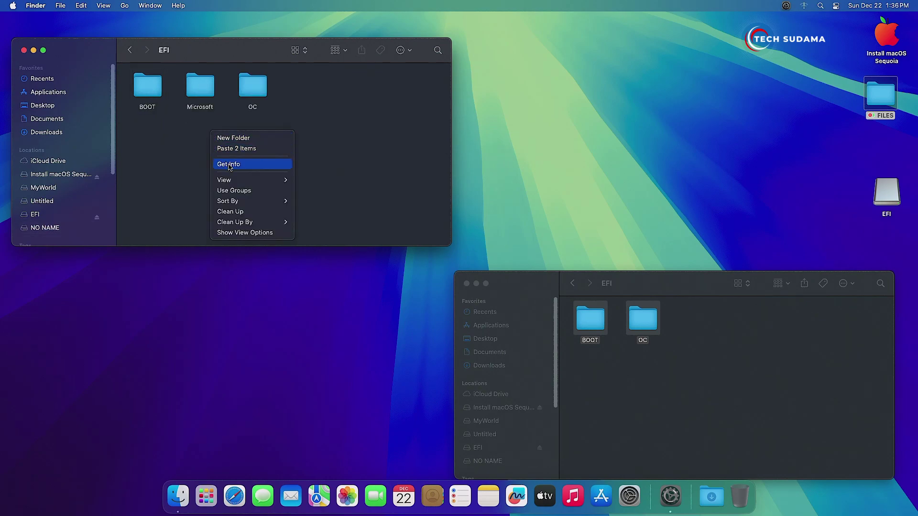
{"action": "left_click", "coordinate": [232, 148]}
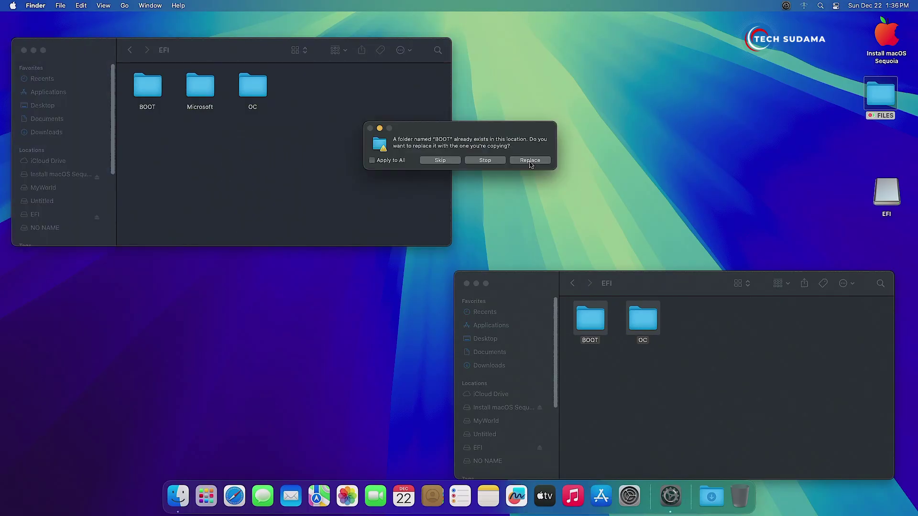
{"action": "left_click", "coordinate": [529, 160]}
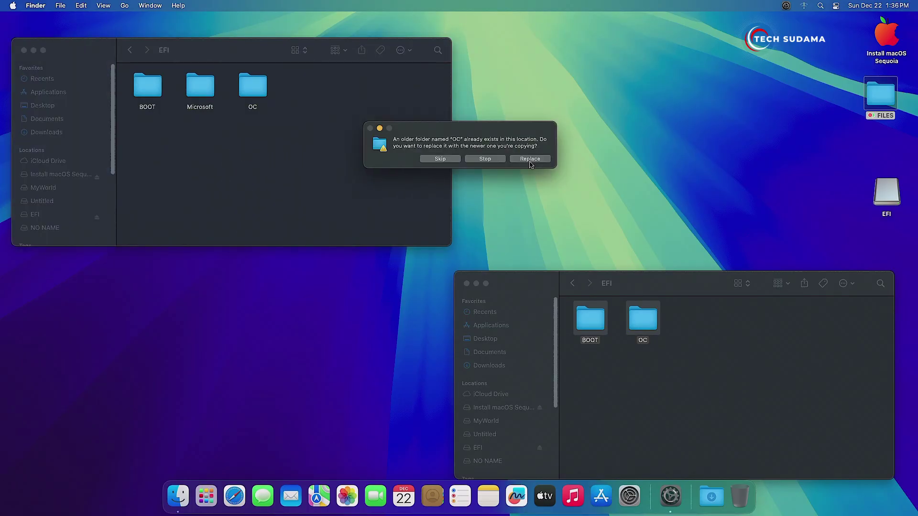
{"action": "left_click", "coordinate": [530, 160]}
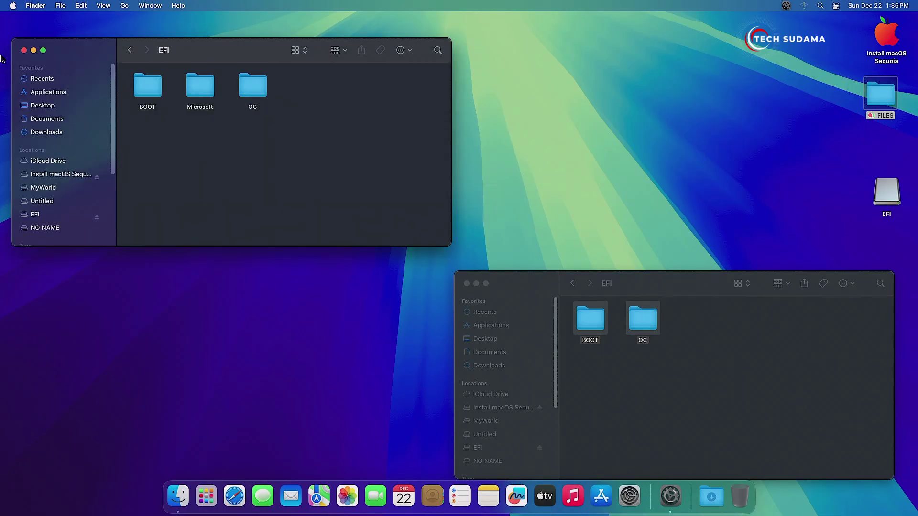
{"action": "left_click", "coordinate": [24, 51]}
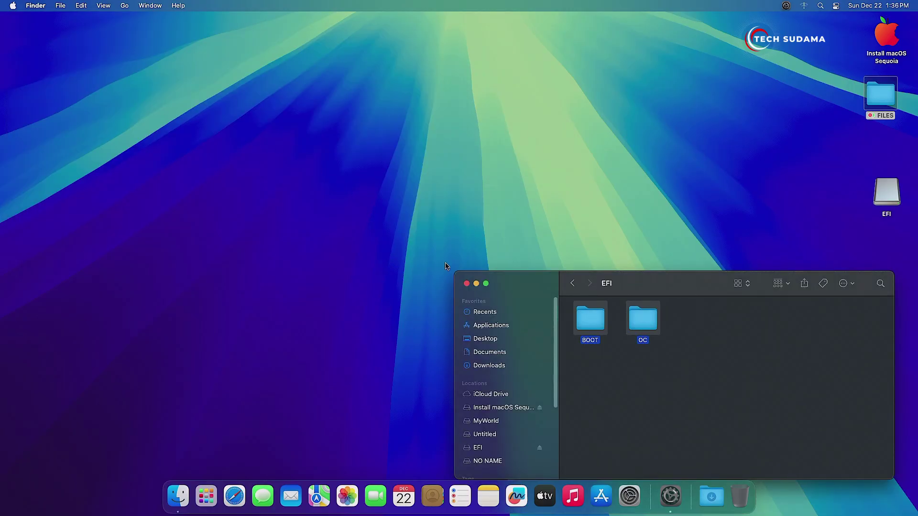
{"action": "left_click", "coordinate": [467, 284]}
- Restart the computer from macOS, leaving windows set to reopen when logging back in
{"action": "left_click", "coordinate": [12, 5]}
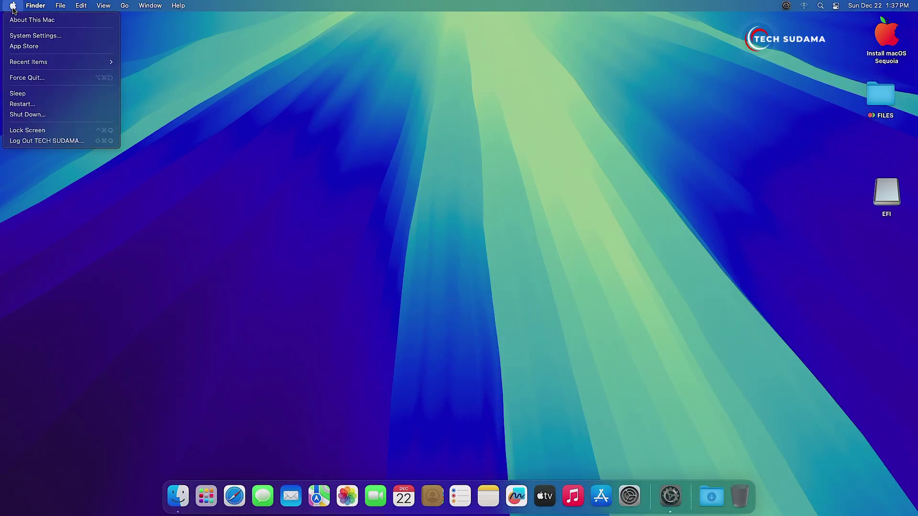
{"action": "left_click", "coordinate": [28, 105]}
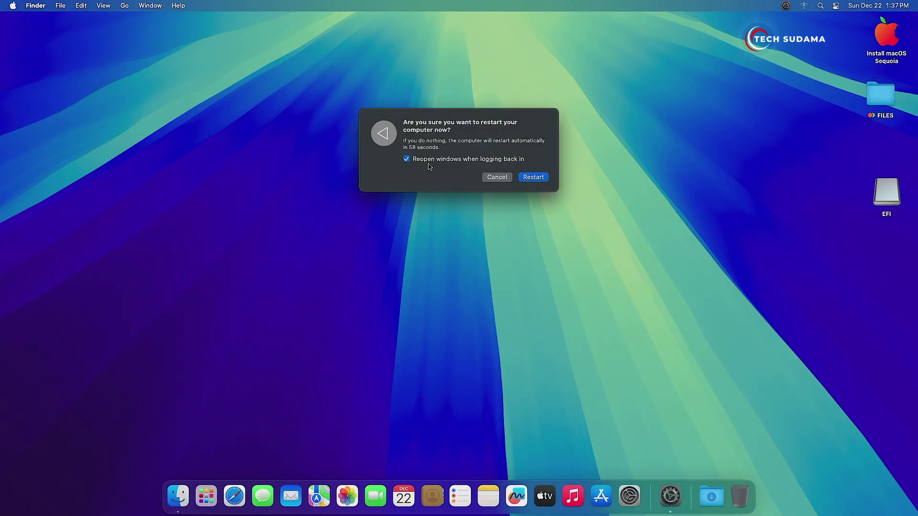
{"action": "left_click", "coordinate": [538, 180]}
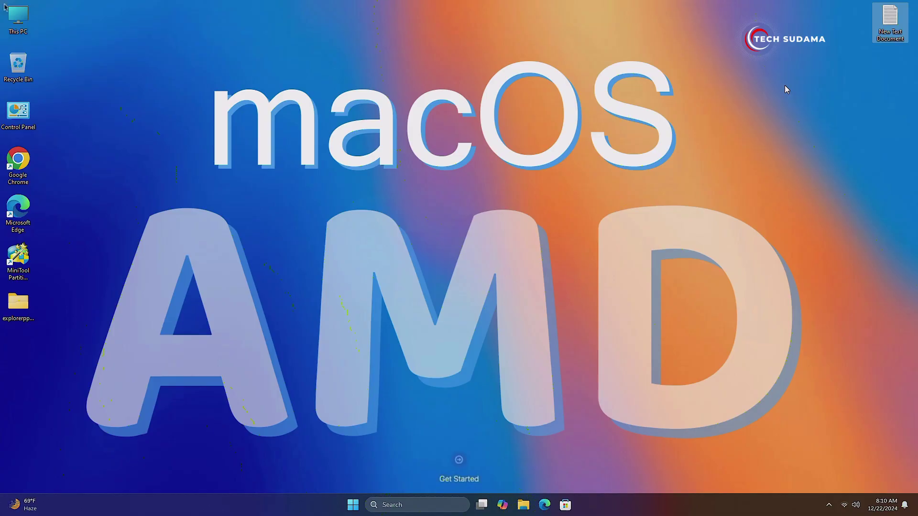
- Copy the command bcdedit /set {bootmgr} path \efi\boot\bootx64.efi from New Text Document on the Windows desktop and close the file
{"action": "double_click", "coordinate": [887, 19]}
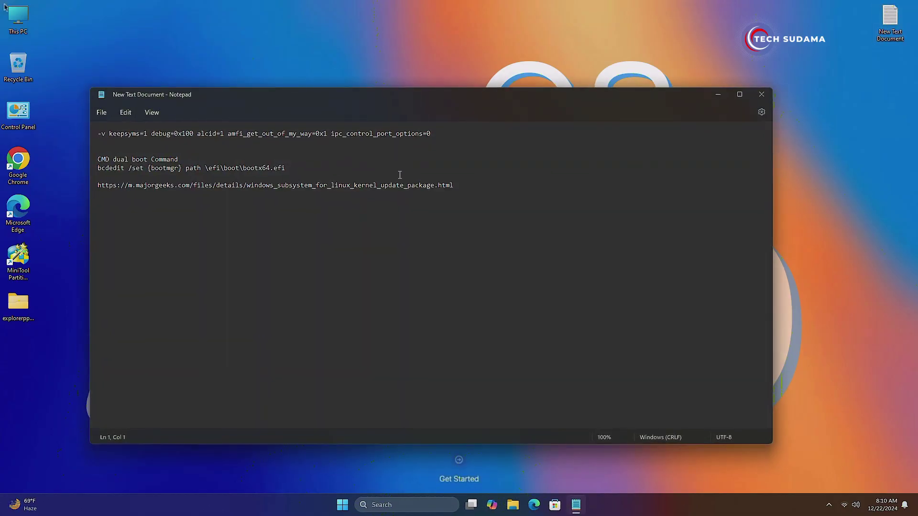
{"action": "left_click_drag", "start_coordinate": [98, 168], "coordinate": [285, 168]}
{"action": "right_click", "coordinate": [146, 170]}
{"action": "left_click", "coordinate": [168, 218]}
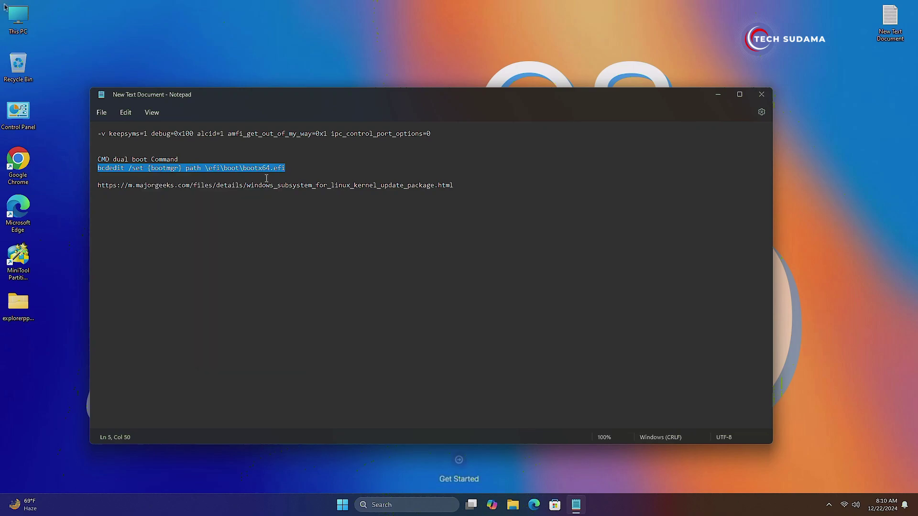
{"action": "left_click", "coordinate": [761, 94]}
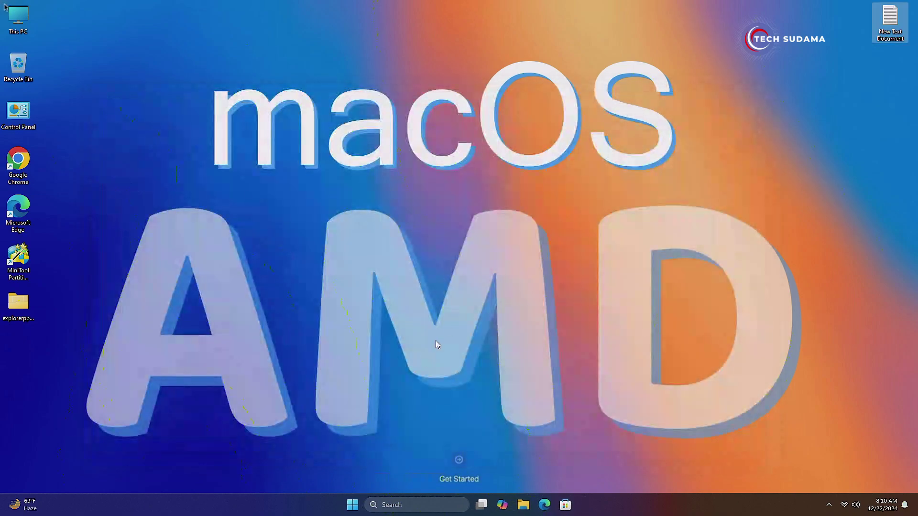
- Run bcdedit /set {bootmgr} path \efi\boot\bootx64.efi in Command Prompt as administrator, approving the elevation request, and close the console
{"action": "left_click", "coordinate": [354, 505]}
{"action": "type", "text": "cmd"}
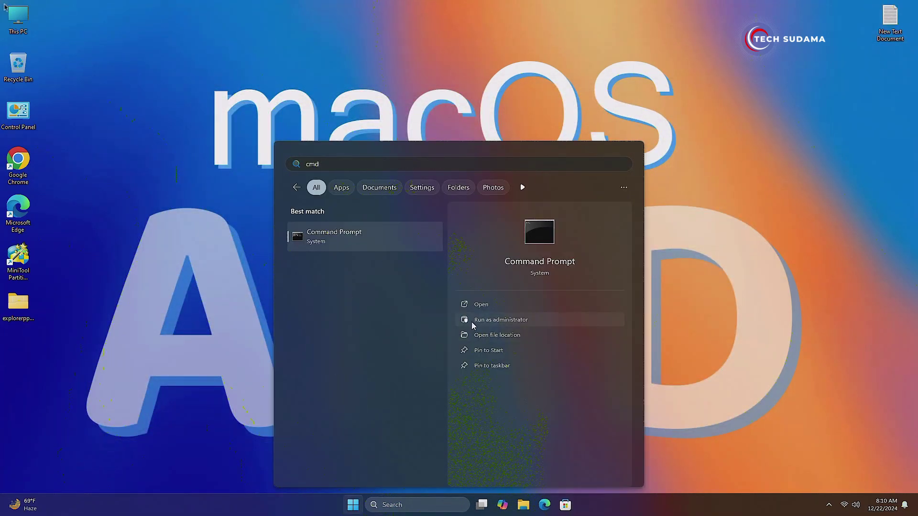
{"action": "left_click", "coordinate": [495, 321]}
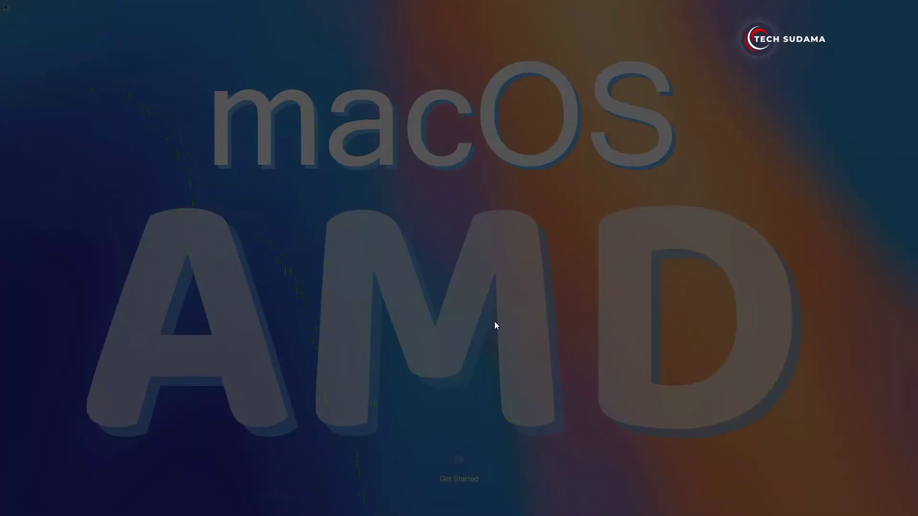
{"action": "left_click", "coordinate": [411, 328]}
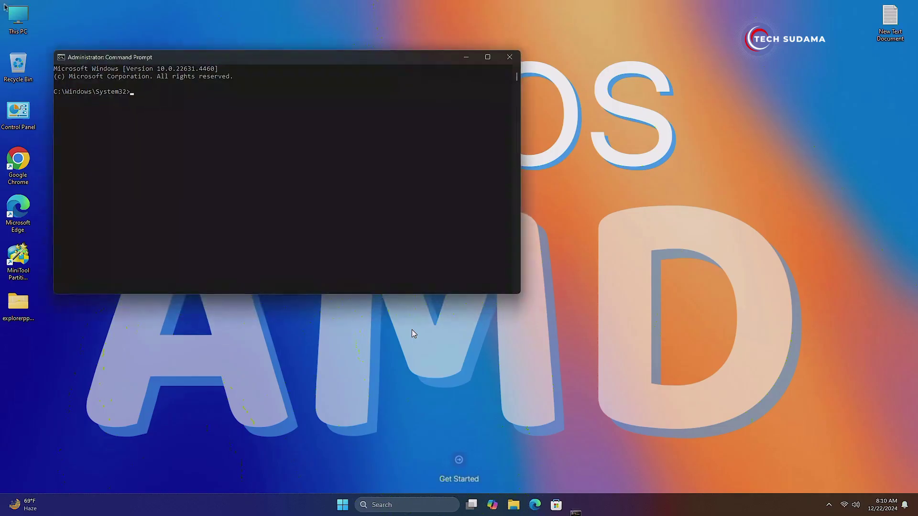
{"action": "right_click", "coordinate": [153, 99]}
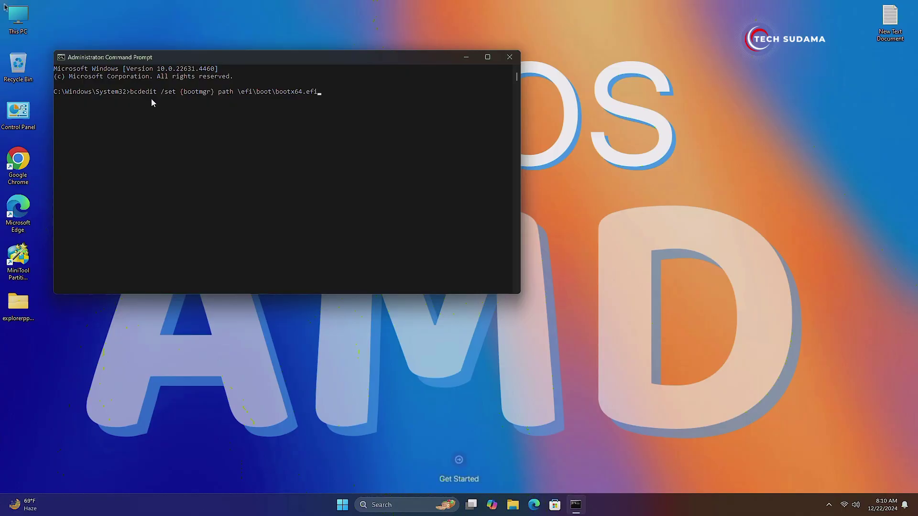
{"action": "key", "text": "Return"}
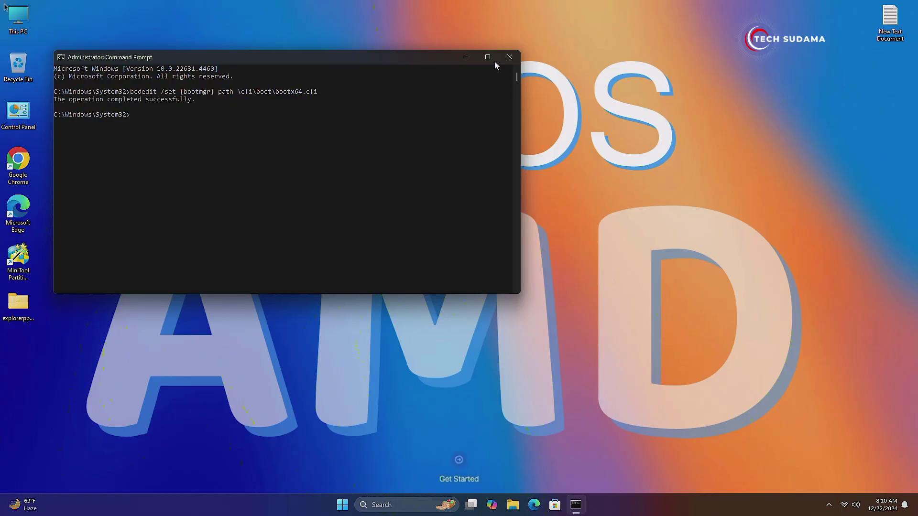
{"action": "left_click", "coordinate": [509, 57]}
- Restart the computer from Windows to reach the OpenCore boot picker
{"action": "left_click", "coordinate": [353, 505]}
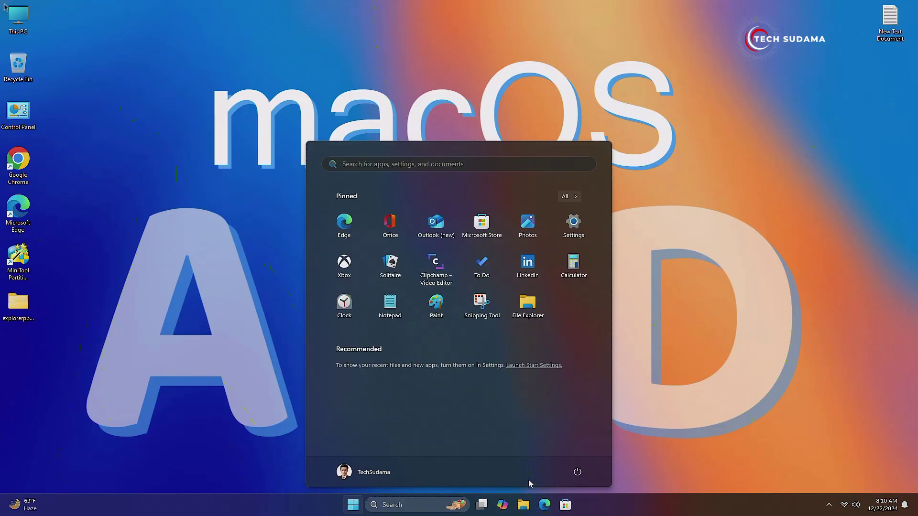
{"action": "left_click", "coordinate": [577, 472]}
{"action": "left_click", "coordinate": [577, 451]}
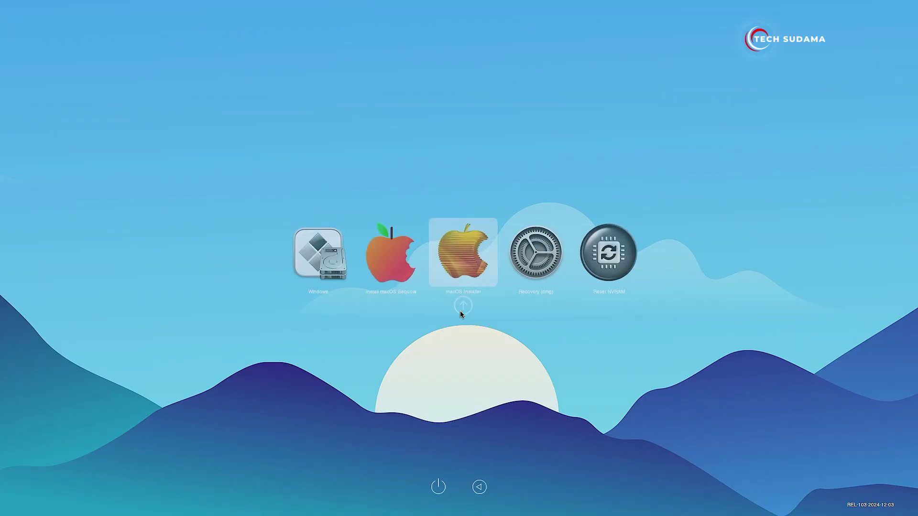
- Move the selection between the Windows and macOS entries in the boot picker to check the dual-boot options
{"action": "key", "text": "Left"}
{"action": "key", "text": "Left"}
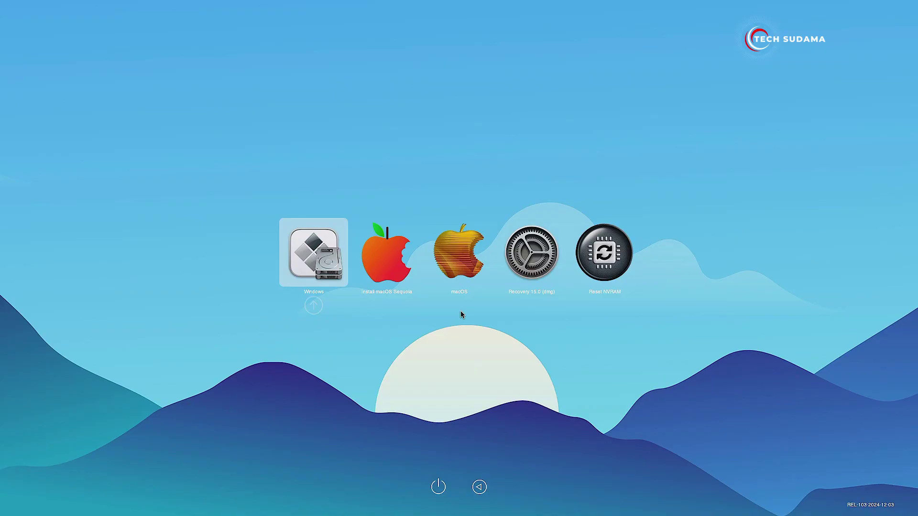
{"action": "key", "text": "Right"}
{"action": "key", "text": "Right"}
{"action": "key", "text": "Right"}
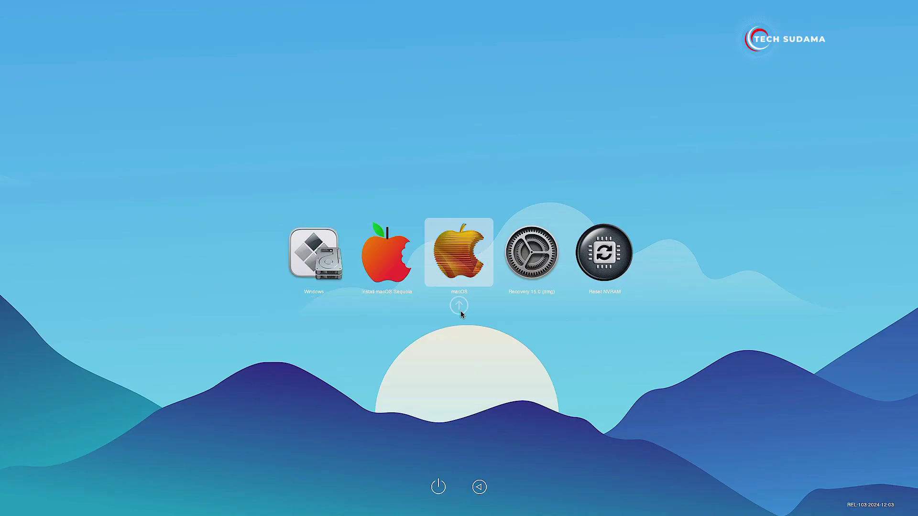
{"action": "key", "text": "Left"}
{"action": "key", "text": "Left"}
{"action": "key", "text": "Left"}
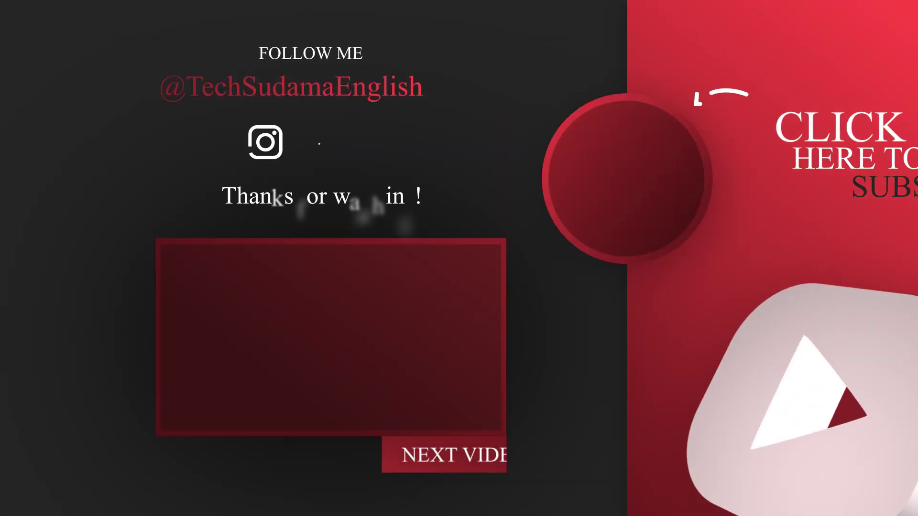